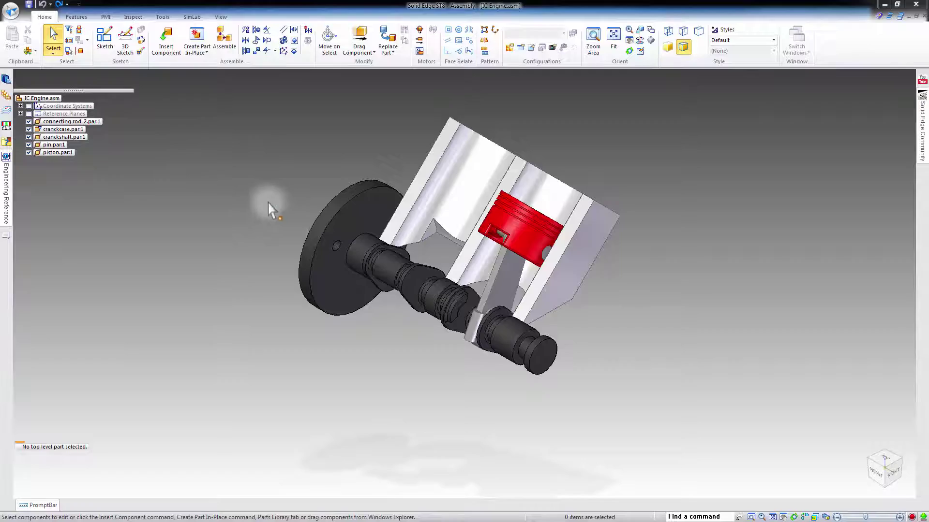
# - Orbit the IC Engine assembly in Solid Edge to view it from several angles, including the front
pyautogui.moveTo(268, 203)
pyautogui.mouseDown(button='middle')
pyautogui.moveTo(208, 262)
pyautogui.moveTo(214, 294)
pyautogui.moveTo(201, 305)
pyautogui.moveTo(245, 300)
pyautogui.moveTo(261, 205)
pyautogui.mouseUp(button='middle')
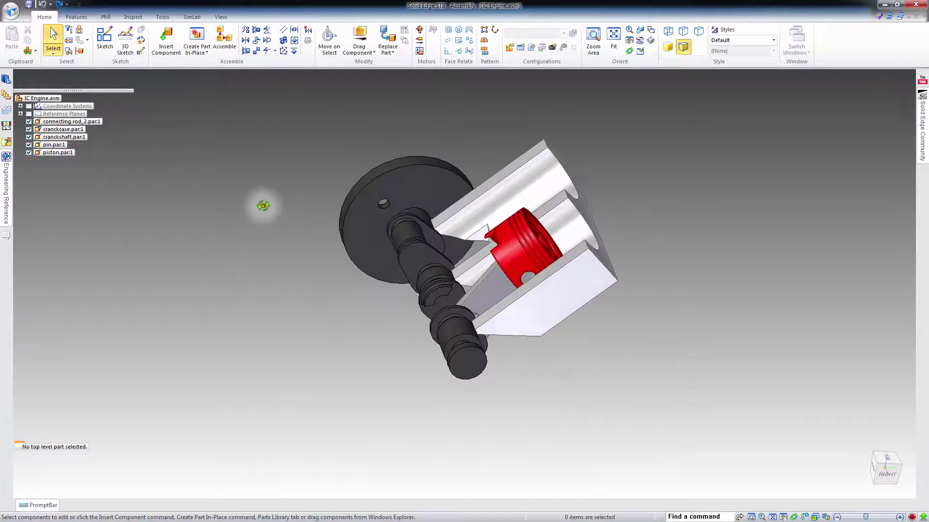
pyautogui.moveTo(564, 415)
pyautogui.mouseDown(button='middle')
pyautogui.moveTo(676, 403)
pyautogui.moveTo(633, 414)
pyautogui.moveTo(616, 452)
pyautogui.mouseUp(button='middle')
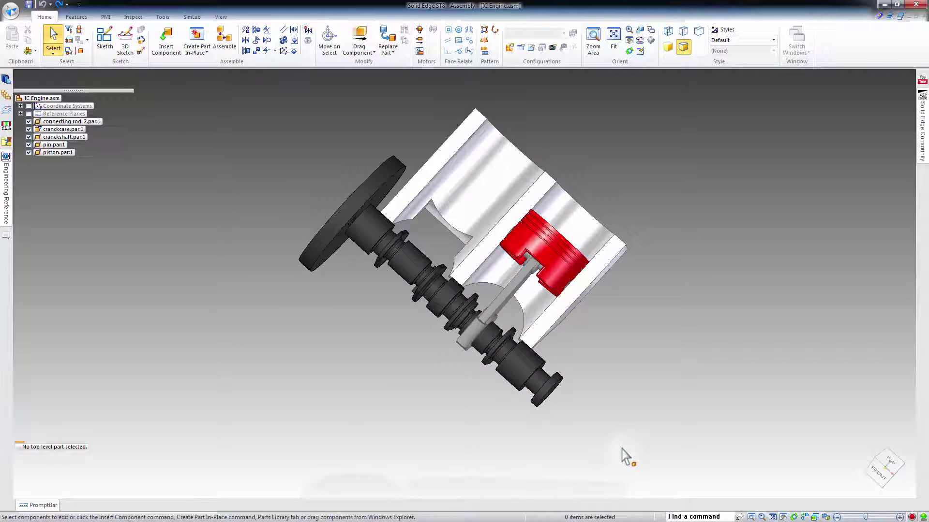
# - Link the IC Engine assembly into SimLab Composer and view it in Full Mode
pyautogui.click(191, 17)
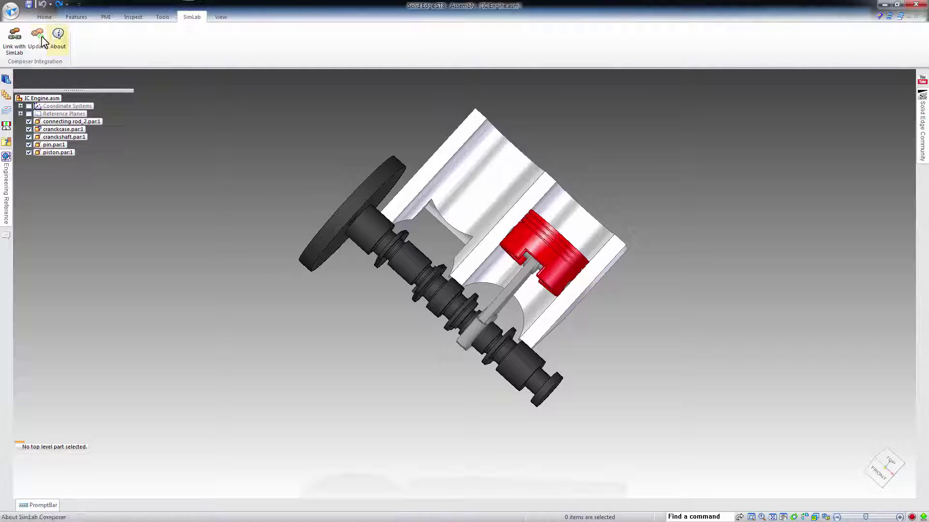
pyautogui.click(8, 47)
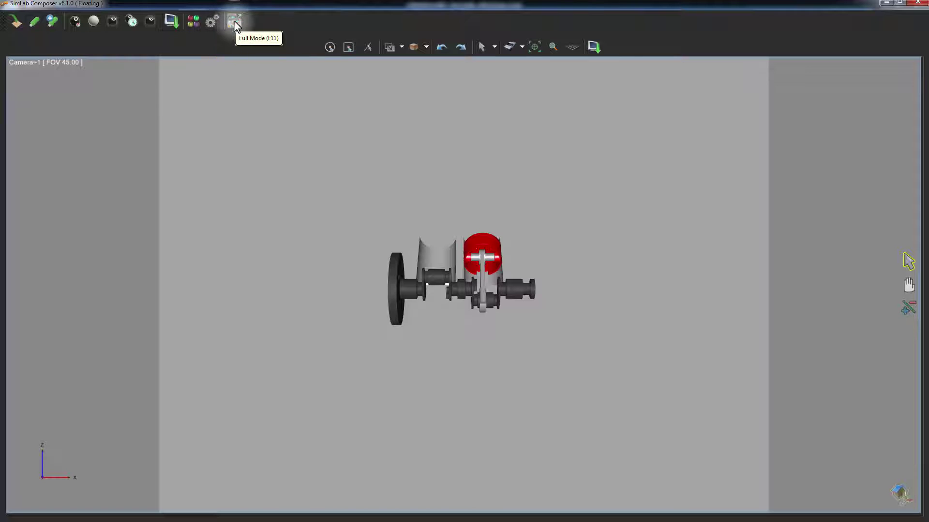
pyautogui.click(235, 23)
pyautogui.moveTo(546, 200)
pyautogui.mouseDown()
pyautogui.moveTo(551, 269)
pyautogui.moveTo(589, 232)
pyautogui.moveTo(536, 251)
pyautogui.moveTo(574, 248)
pyautogui.moveTo(438, 264)
pyautogui.moveTo(424, 310)
pyautogui.mouseUp()
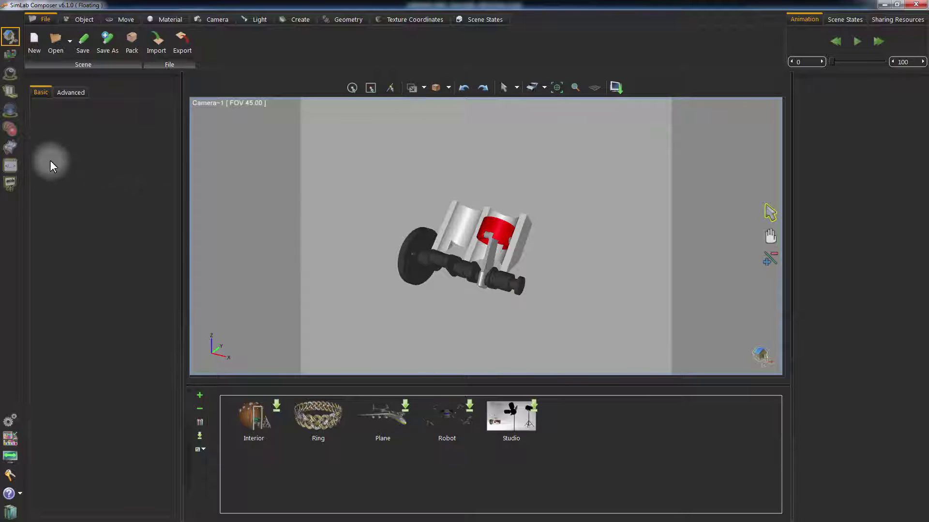
# - Open the Simulation workspace and review the crankshaft, crankcase and other solids' physical properties
pyautogui.click(10, 148)
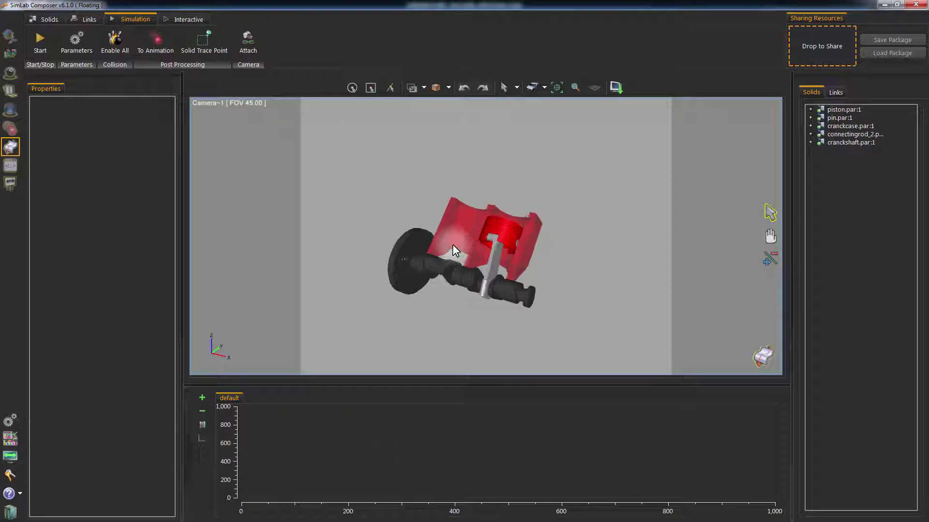
pyautogui.scroll(2, 453, 245)
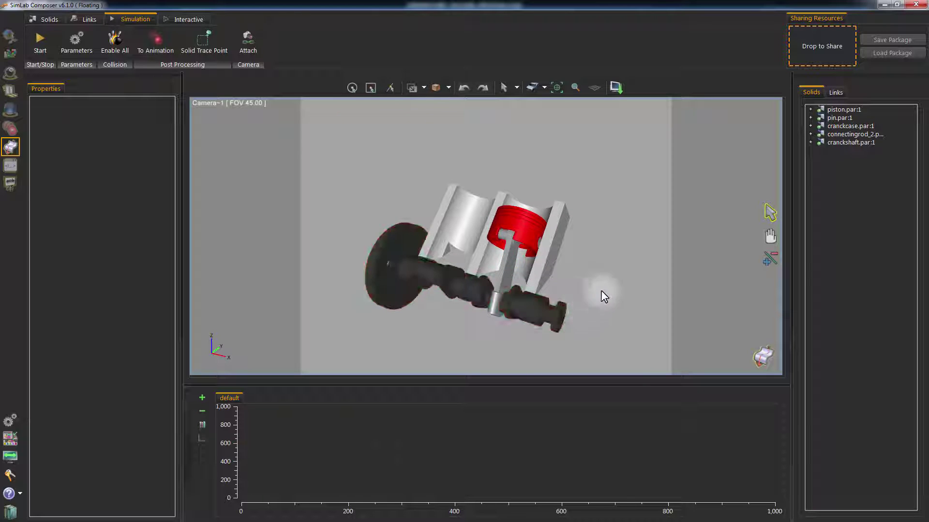
pyautogui.click(833, 135)
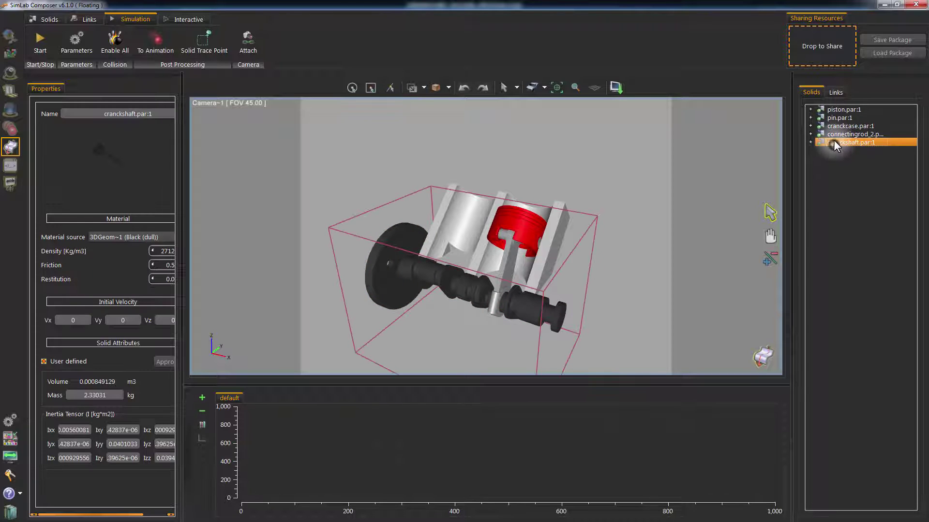
pyautogui.click(837, 127)
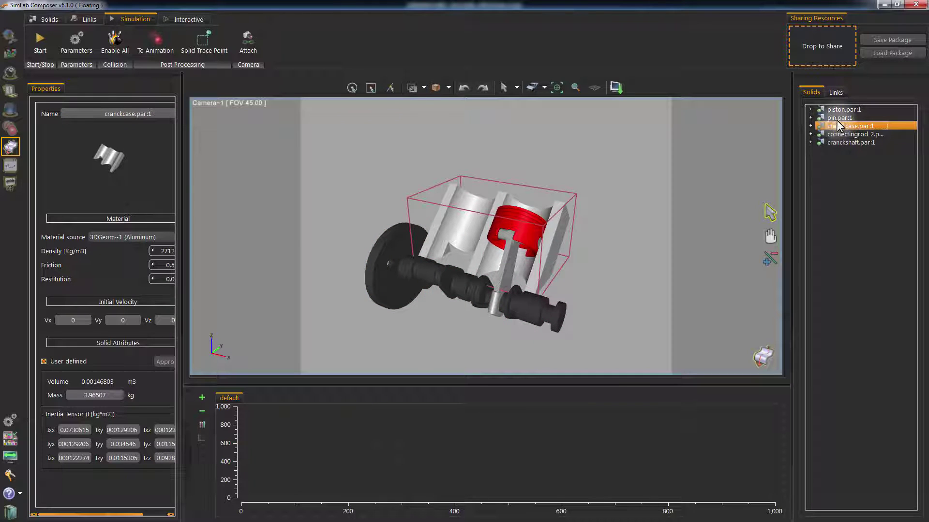
pyautogui.click(836, 119)
pyautogui.click(631, 156)
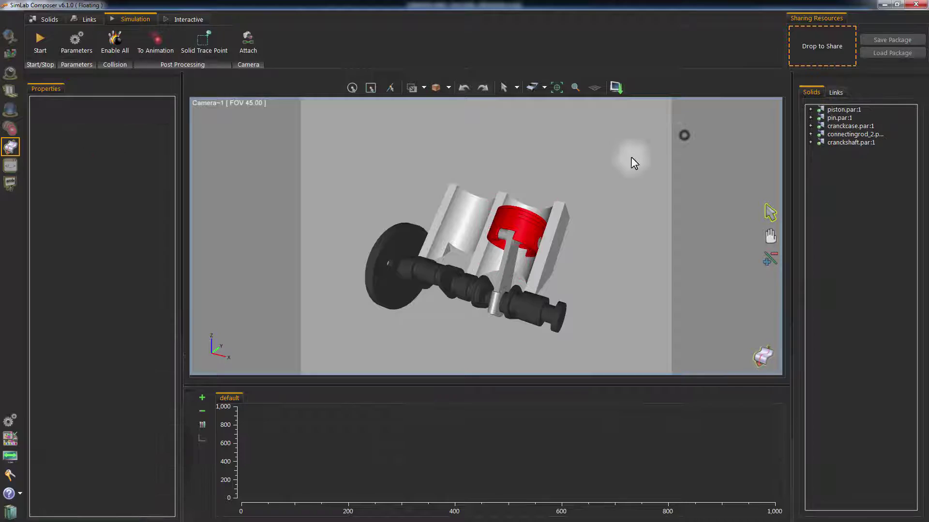
pyautogui.moveTo(614, 160); pyautogui.dragTo(611, 158)
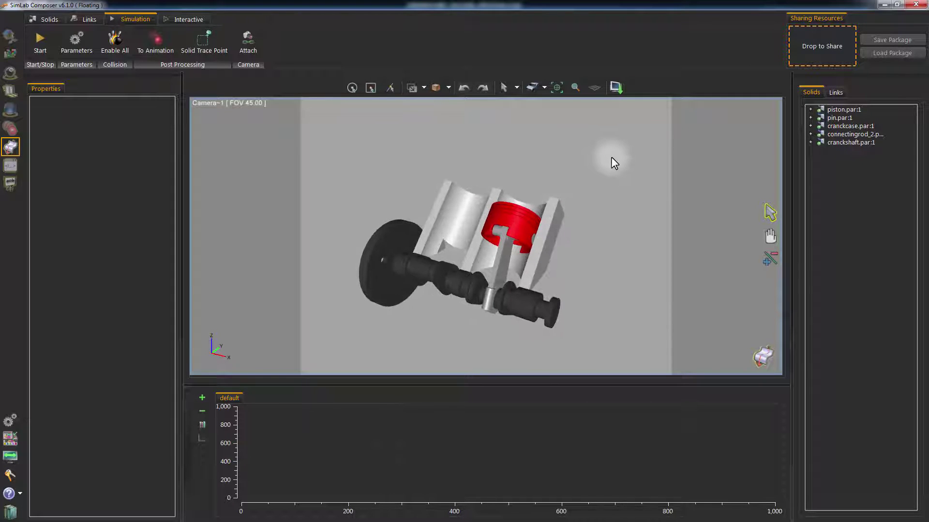
# - Set Gravity Z to 0 in the simulation Parameters dialog
pyautogui.click(77, 41)
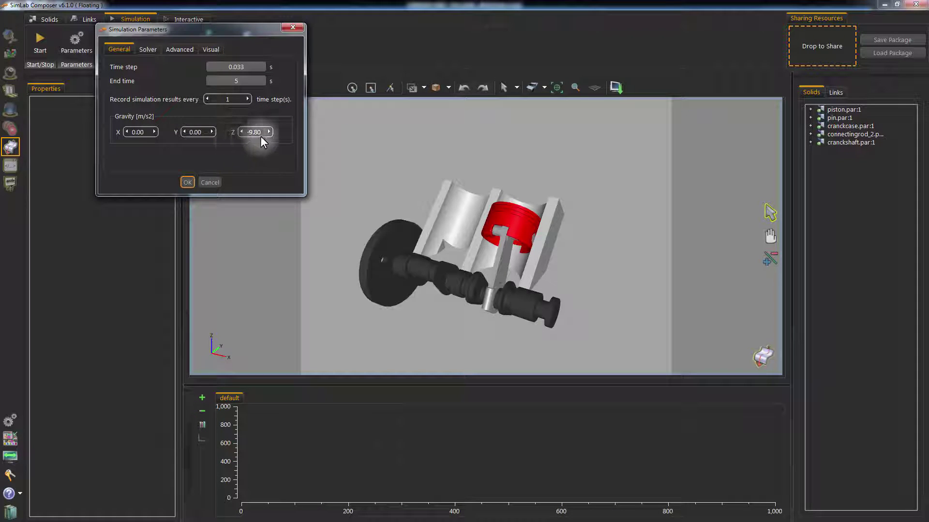
pyautogui.doubleClick(264, 132)
pyautogui.write('0')
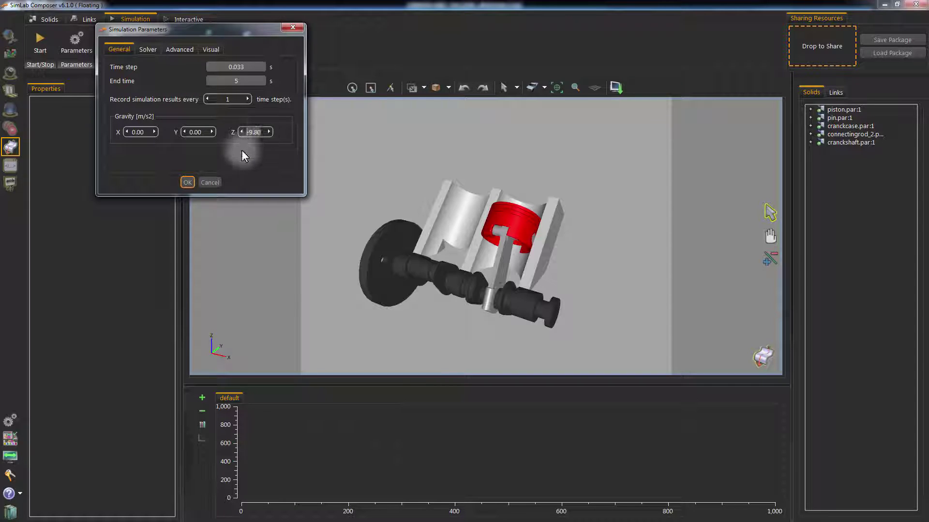
pyautogui.click(186, 183)
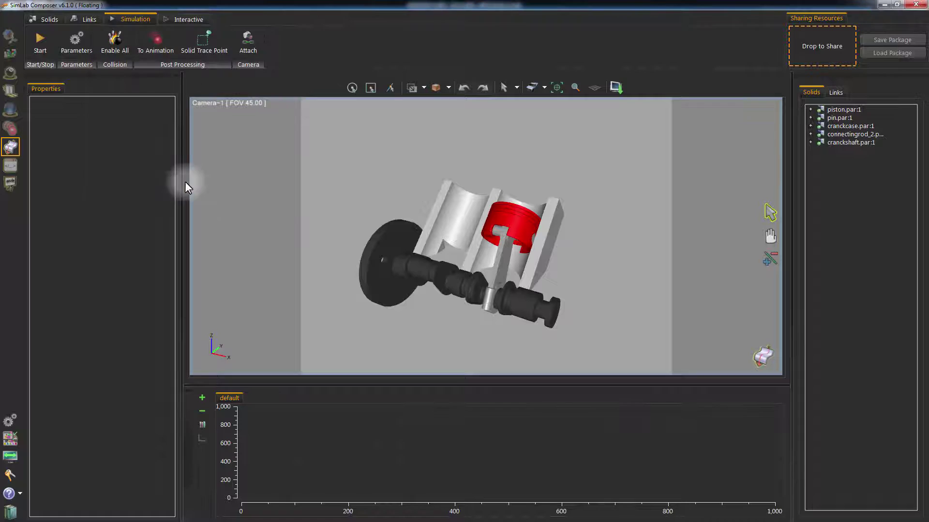
# - Orbit the engine and pick out the piston on the model
pyautogui.moveTo(344, 175)
pyautogui.mouseDown()
pyautogui.moveTo(336, 166)
pyautogui.moveTo(311, 270)
pyautogui.moveTo(315, 255)
pyautogui.mouseUp()
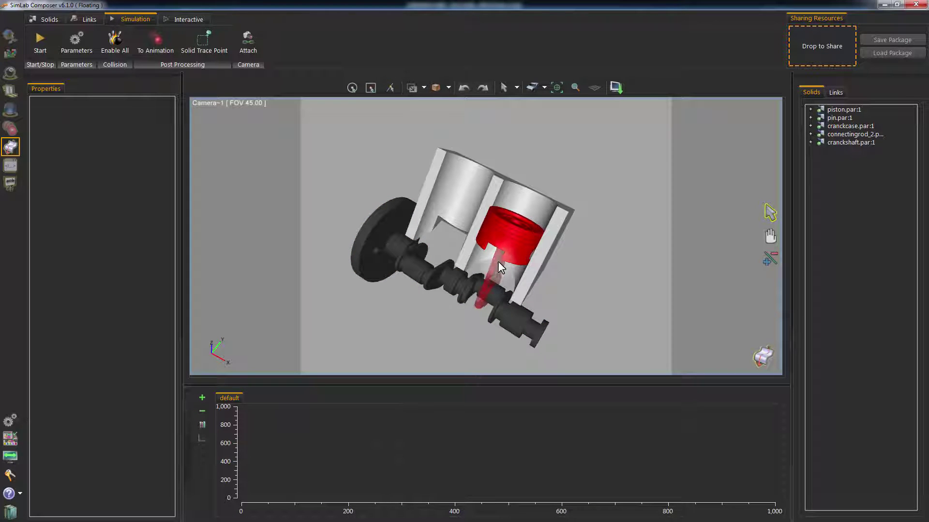
pyautogui.click(508, 237)
pyautogui.moveTo(598, 293)
pyautogui.mouseDown(button='middle')
pyautogui.moveTo(605, 239)
pyautogui.moveTo(614, 235)
pyautogui.mouseUp(button='middle')
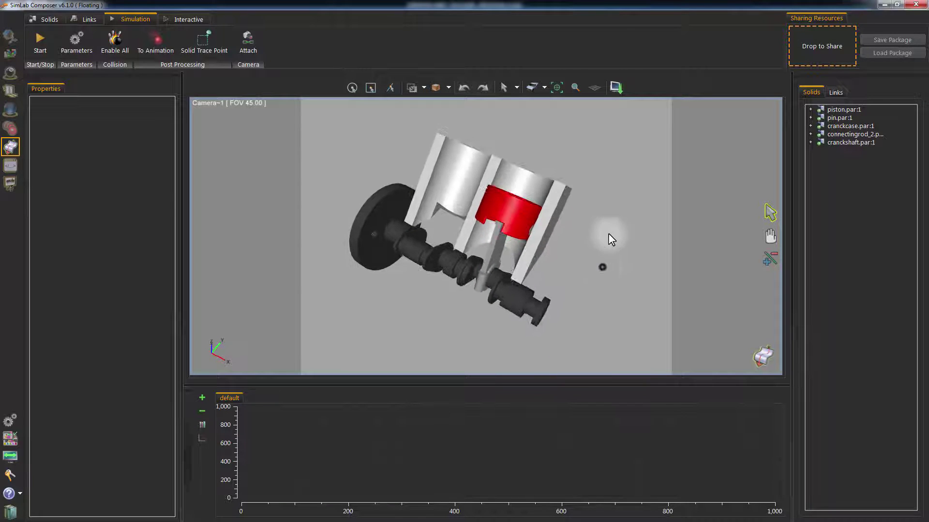
# - Create a revolute joint between GroundSolid and the crankshaft, located at the flywheel centre
pyautogui.click(87, 20)
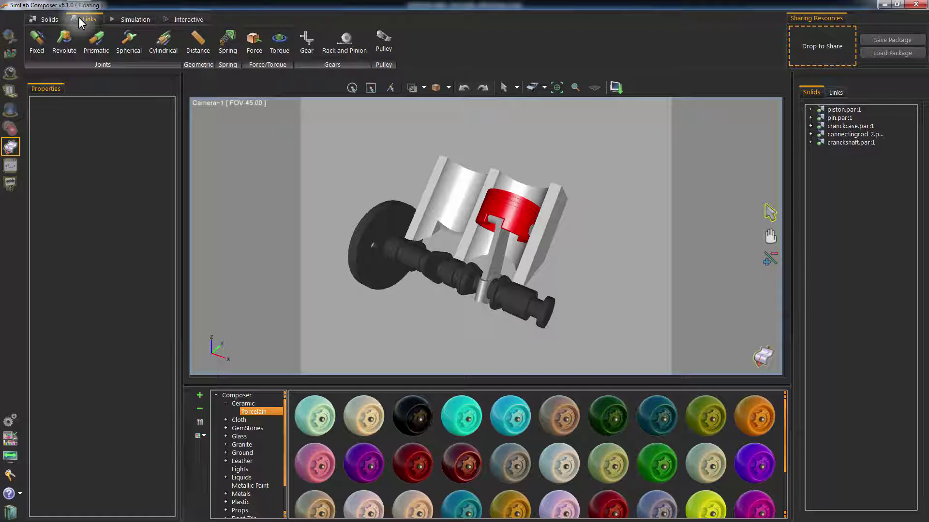
pyautogui.click(64, 43)
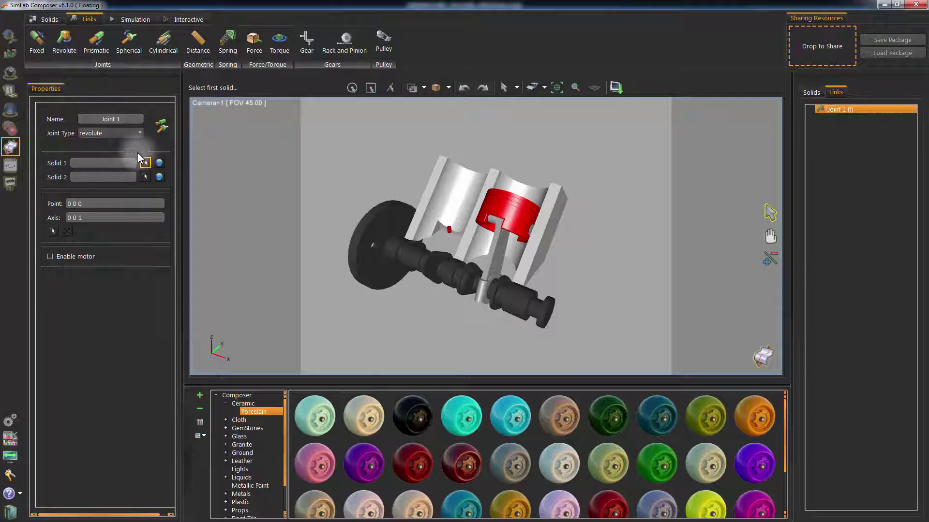
pyautogui.click(158, 164)
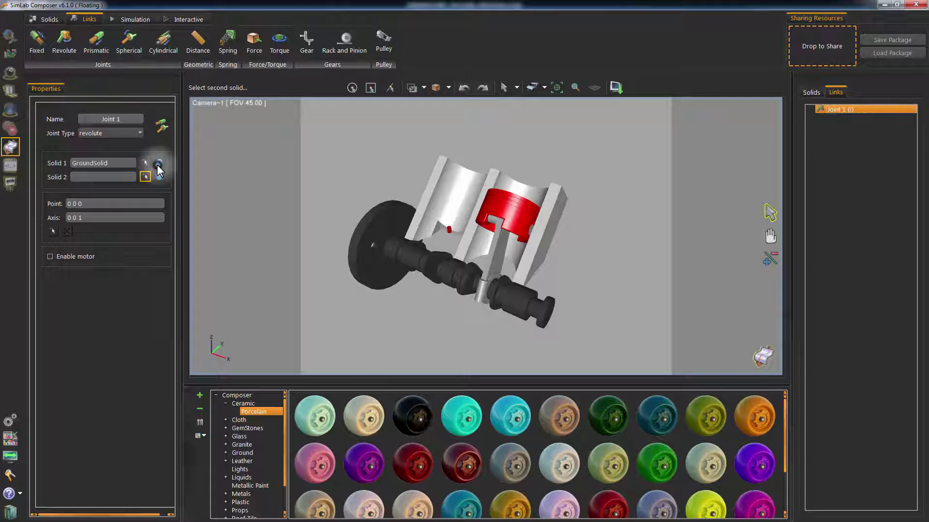
pyautogui.click(369, 228)
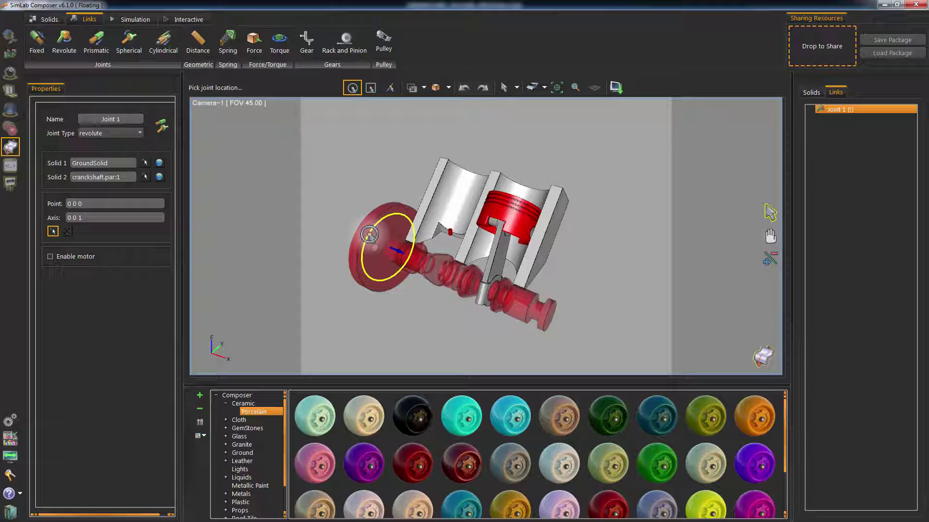
pyautogui.click(369, 235)
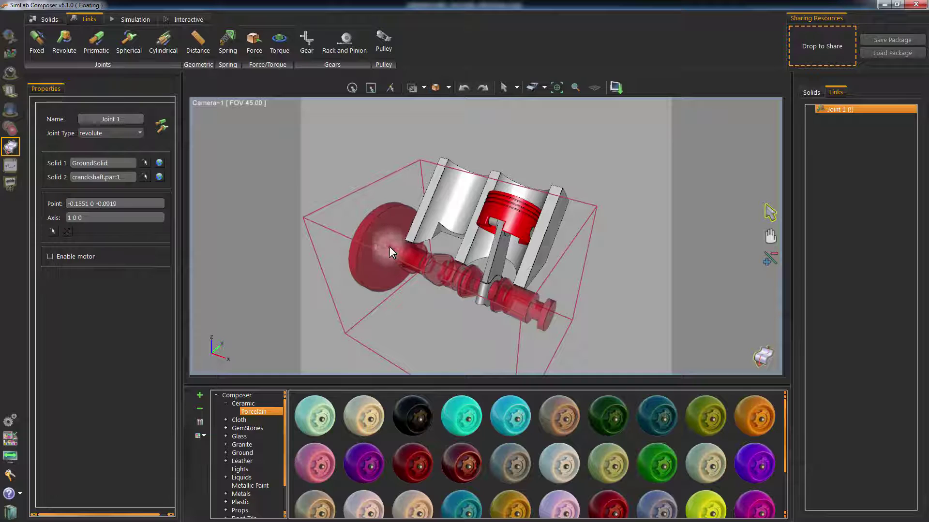
# - Enable Joint 1's motor with a constant speed function value of 5
pyautogui.click(59, 258)
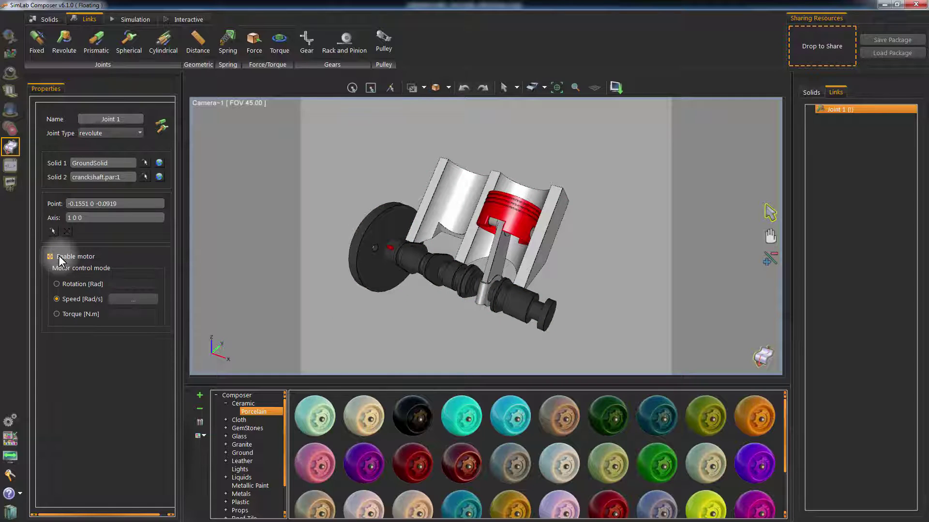
pyautogui.click(120, 299)
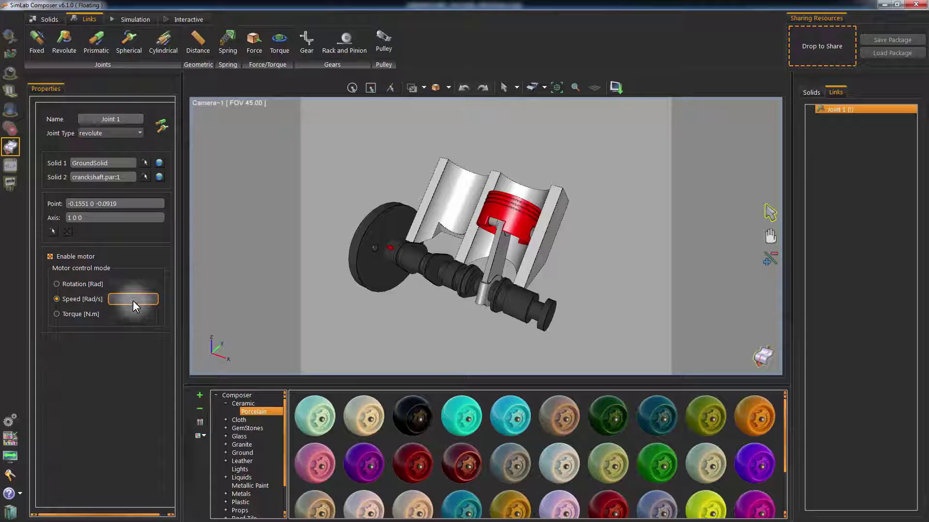
pyautogui.click(134, 301)
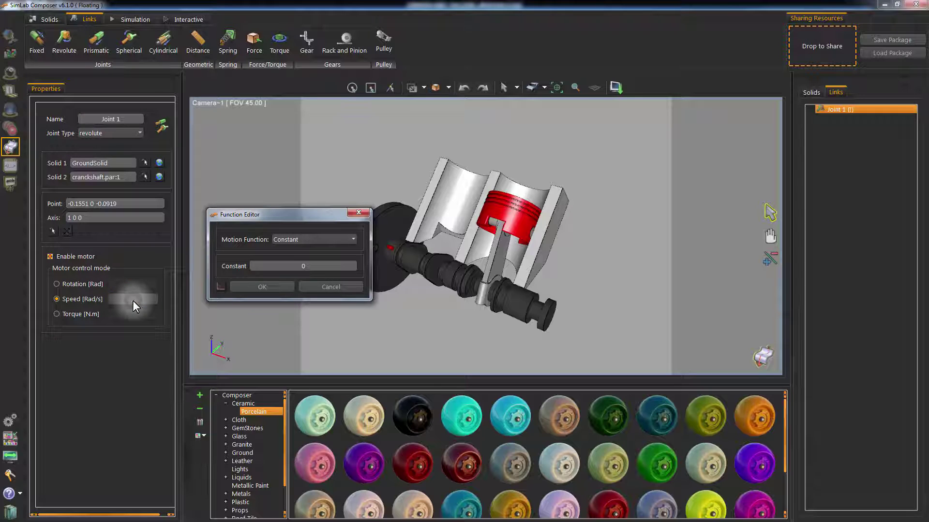
pyautogui.click(296, 267)
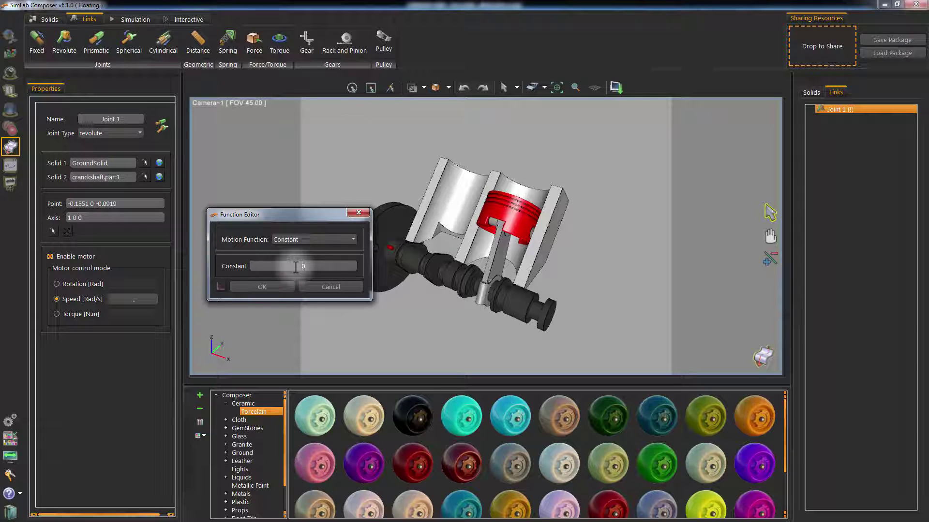
pyautogui.write('5')
pyautogui.click(283, 287)
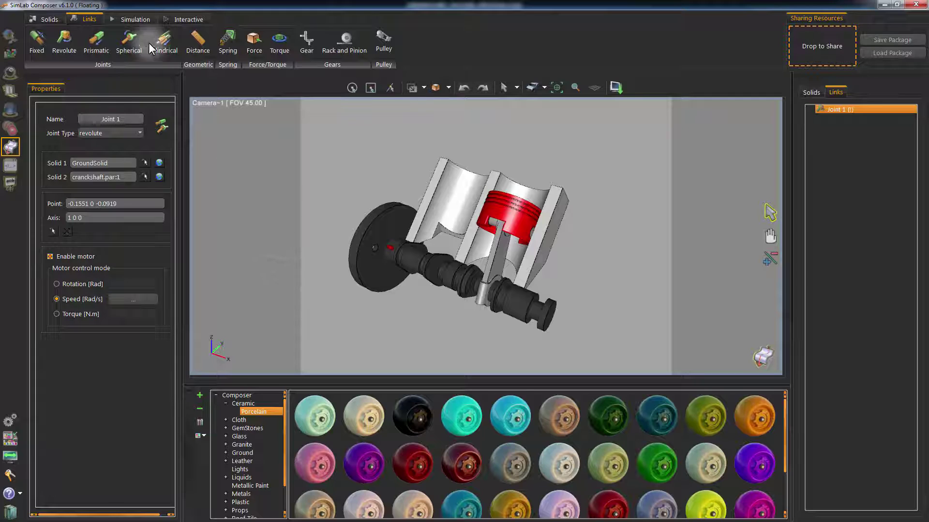
# - Start and stop the simulation twice to watch the crankshaft spin
pyautogui.click(136, 18)
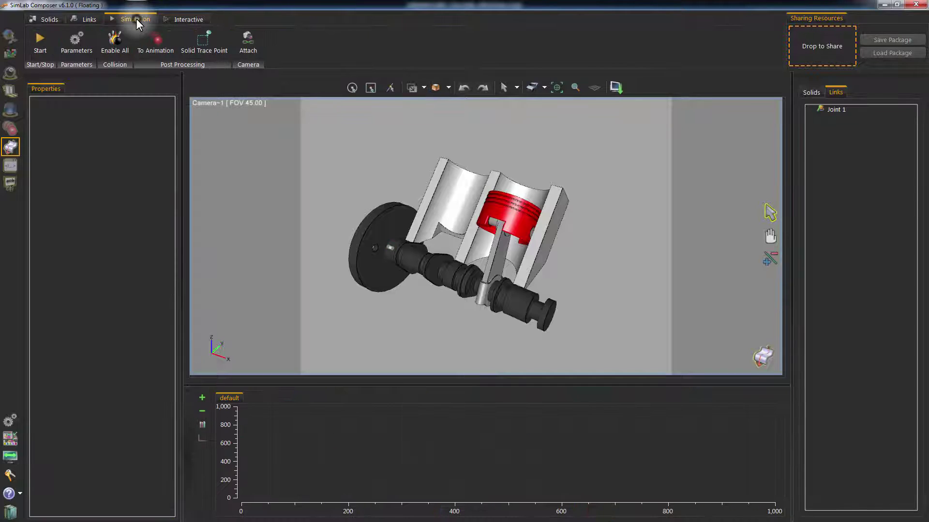
pyautogui.click(46, 41)
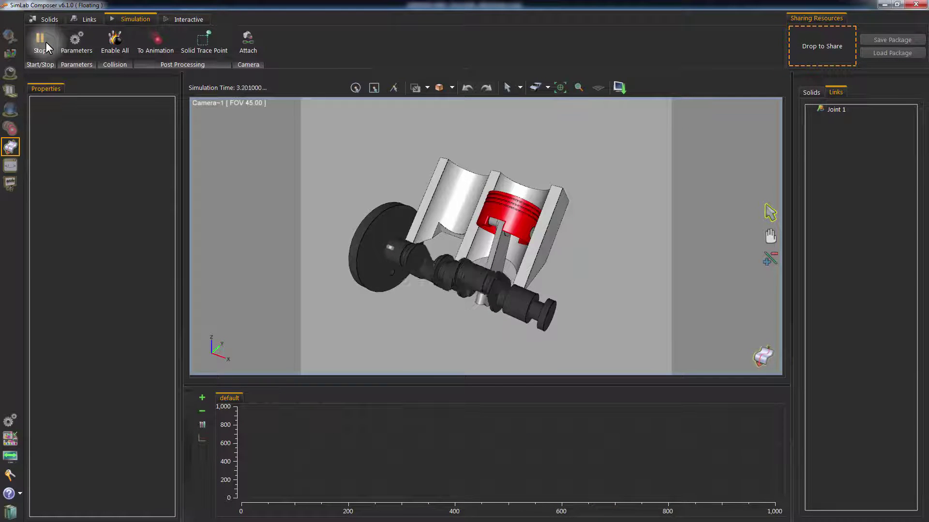
pyautogui.click(45, 42)
pyautogui.click(46, 42)
pyautogui.click(45, 42)
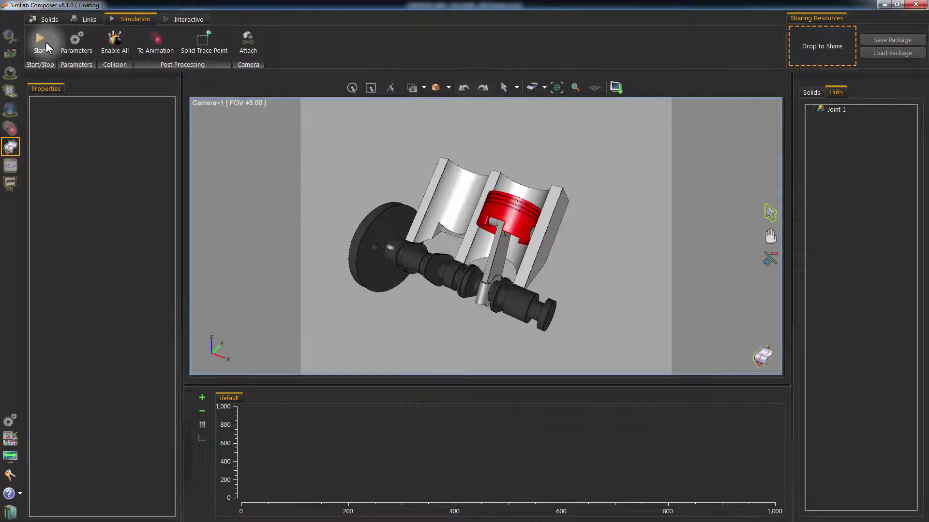
pyautogui.click(81, 21)
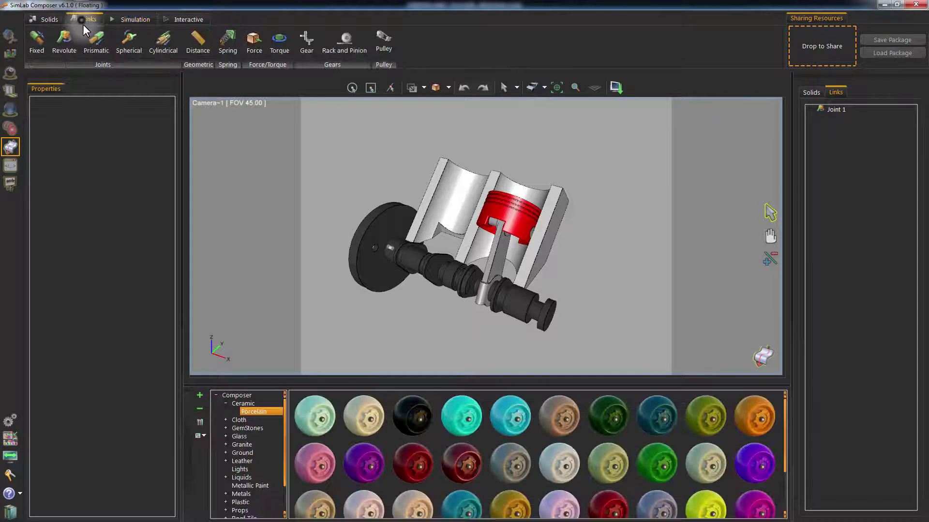
# - Rotate and zoom the view in on the crankshaft and connecting rod area
pyautogui.moveTo(498, 347); pyautogui.dragTo(600, 323)
pyautogui.scroll(1, 558, 268)
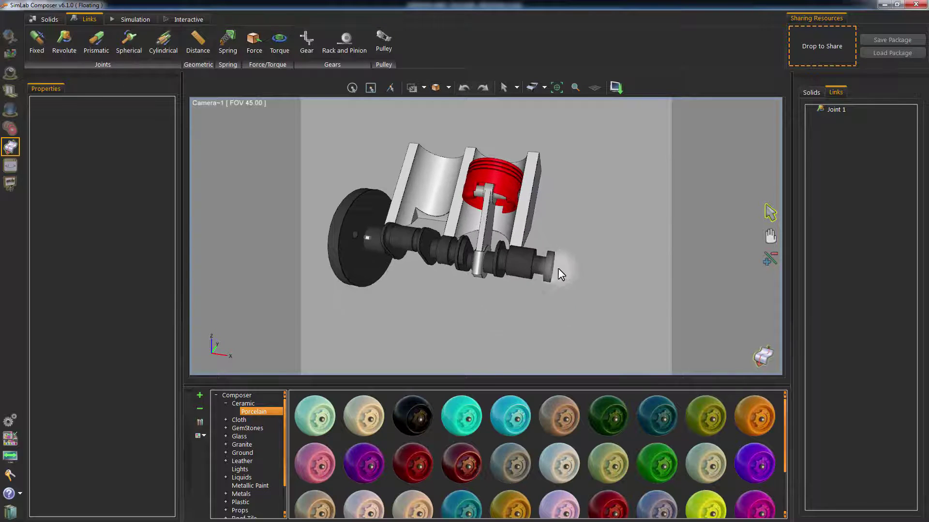
pyautogui.scroll(1, 579, 274)
pyautogui.scroll(2, 652, 262)
pyautogui.scroll(1, 674, 236)
pyautogui.moveTo(676, 242); pyautogui.dragTo(625, 243)
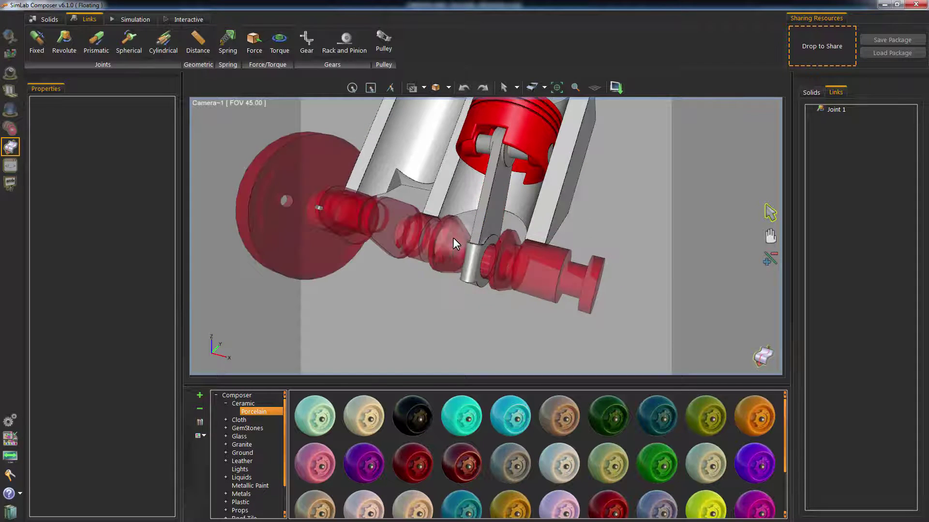
pyautogui.click(476, 215)
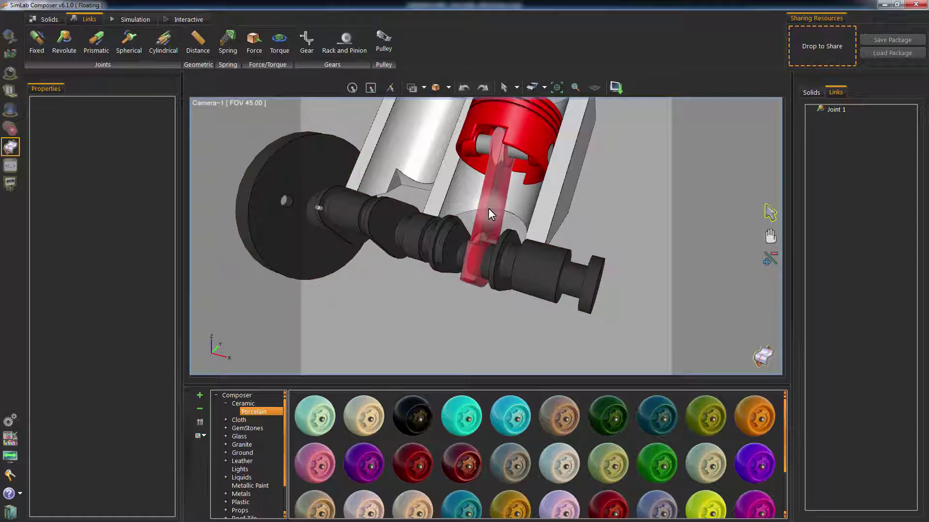
# - Add a revolute joint from the crankshaft to the connecting rod at the crankpin
pyautogui.click(69, 46)
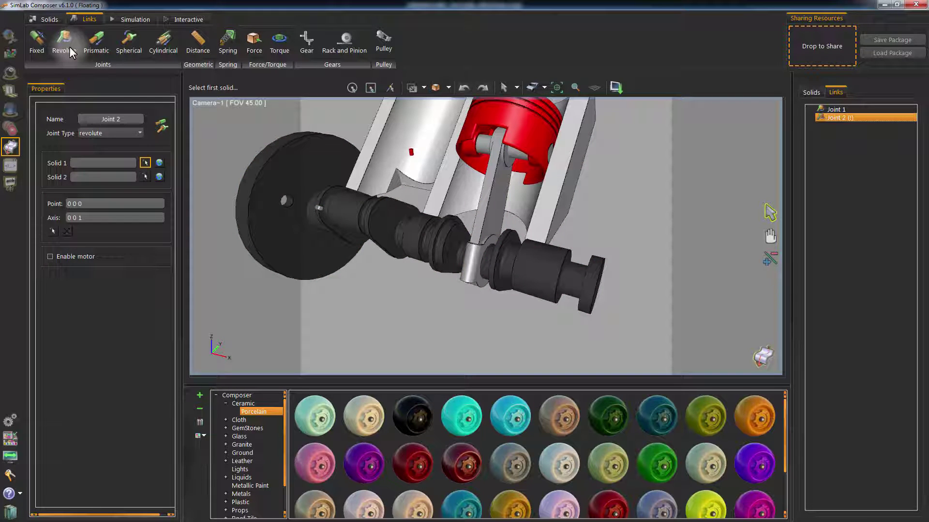
pyautogui.click(423, 233)
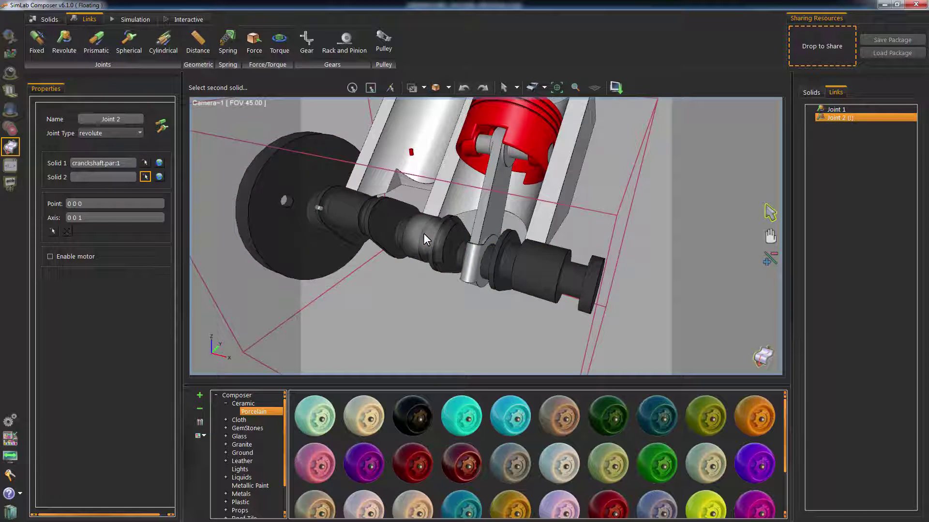
pyautogui.click(477, 249)
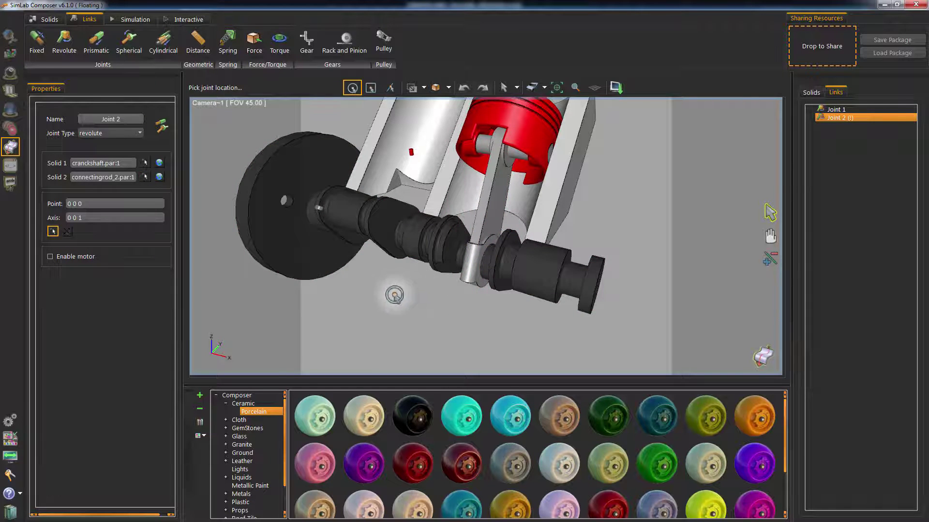
pyautogui.moveTo(395, 295)
pyautogui.mouseDown(button='middle')
pyautogui.moveTo(442, 295)
pyautogui.moveTo(394, 305)
pyautogui.moveTo(500, 315)
pyautogui.moveTo(558, 337)
pyautogui.moveTo(483, 290)
pyautogui.moveTo(405, 303)
pyautogui.moveTo(343, 188)
pyautogui.mouseUp(button='middle')
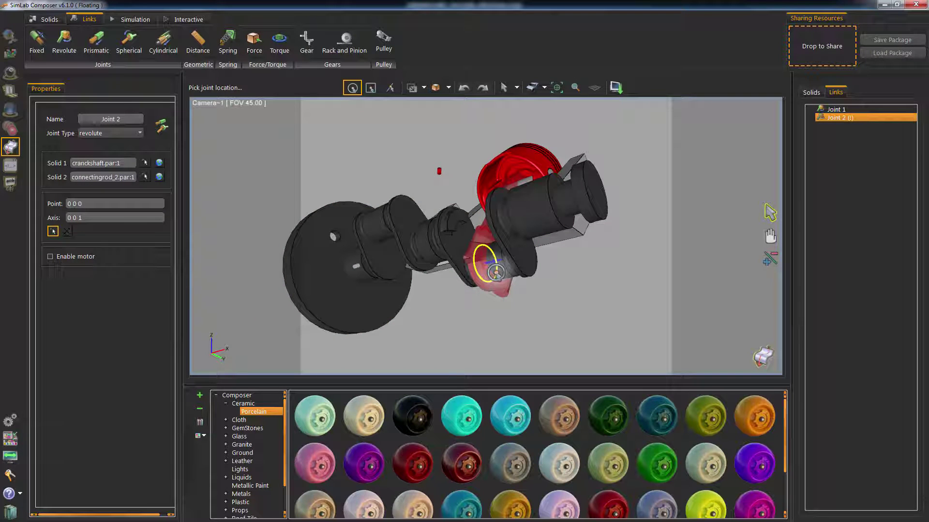
pyautogui.click(495, 272)
pyautogui.moveTo(494, 272)
pyautogui.mouseDown(button='middle')
pyautogui.moveTo(460, 285)
pyautogui.moveTo(451, 328)
pyautogui.moveTo(633, 190)
pyautogui.moveTo(602, 254)
pyautogui.moveTo(626, 202)
pyautogui.mouseUp(button='middle')
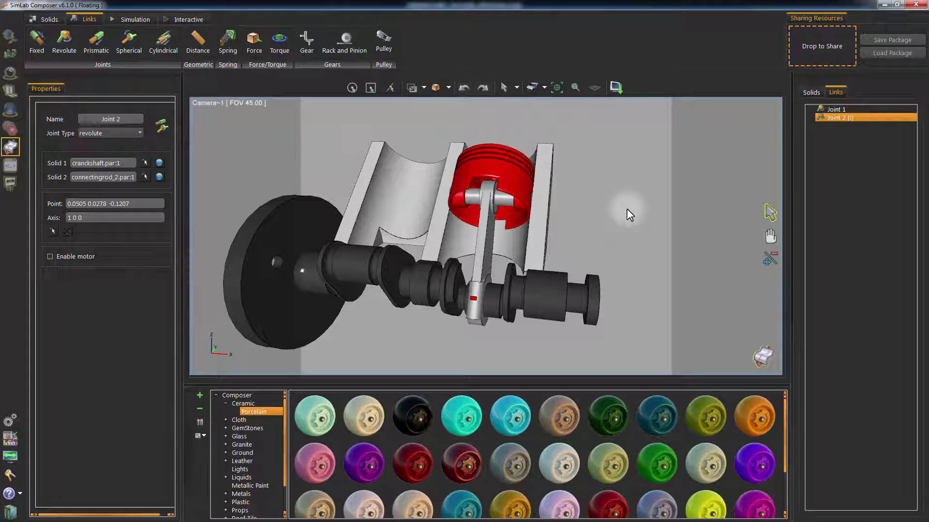
# - Run and stop the two-joint simulation to check the crank and rod motion
pyautogui.click(133, 19)
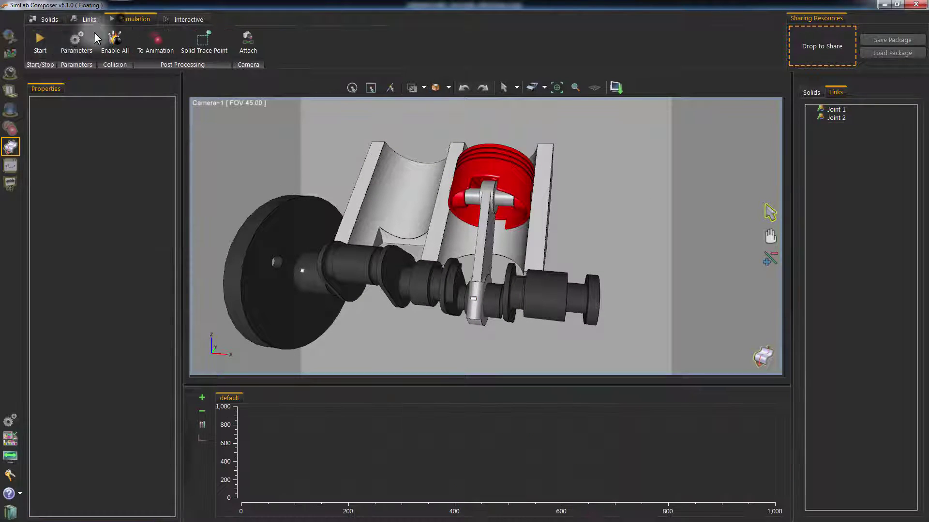
pyautogui.click(40, 43)
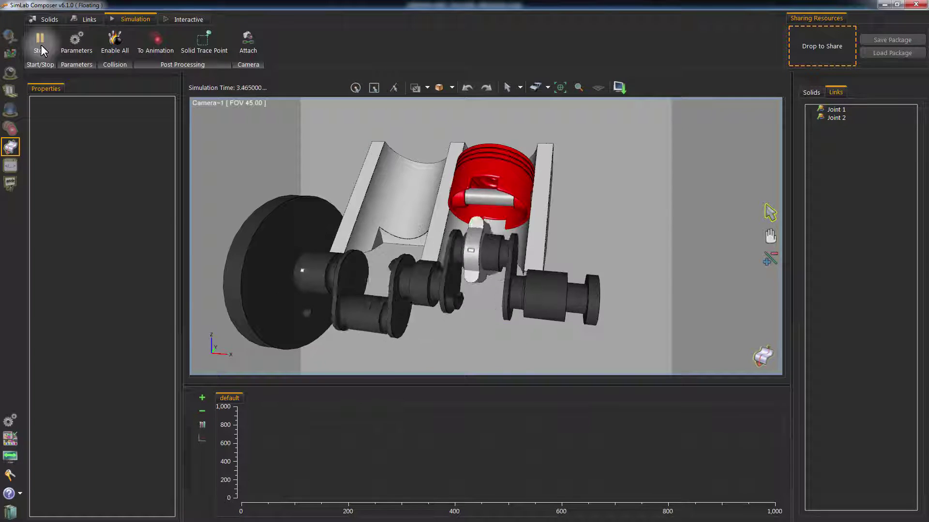
pyautogui.click(41, 51)
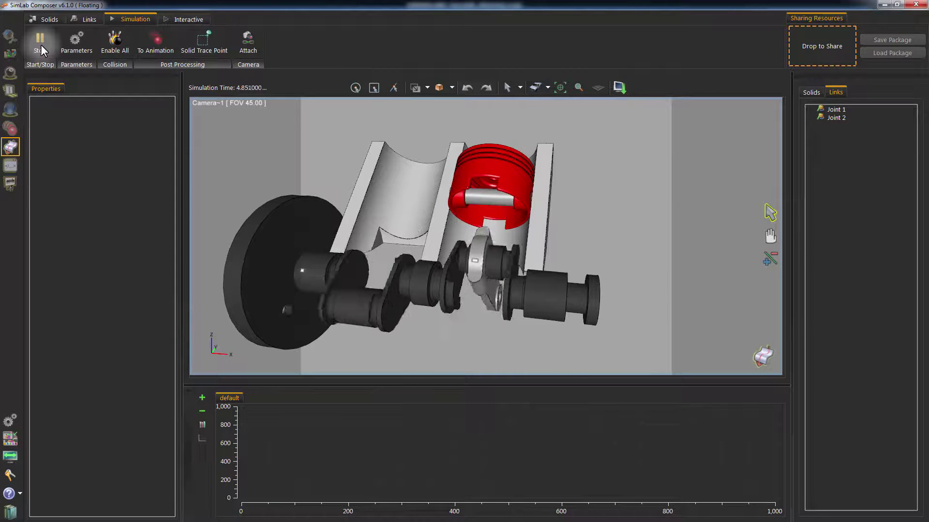
pyautogui.click(41, 50)
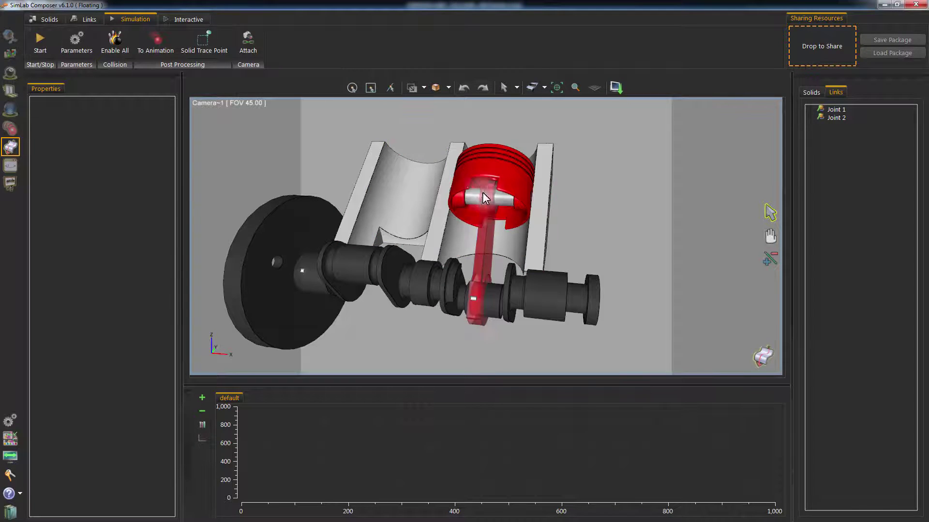
pyautogui.scroll(3, 634, 227)
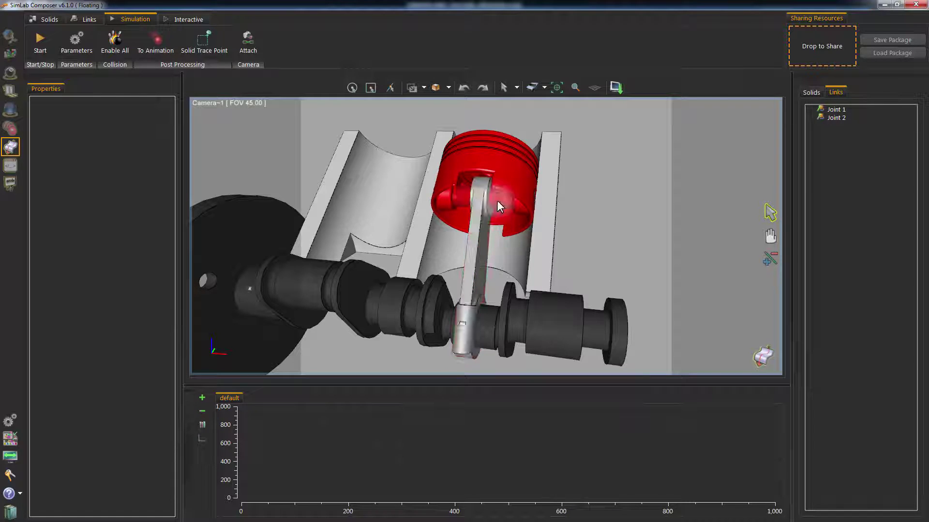
# - Create revolute Joint 3 between the connecting rod and the pin, located on the pin
pyautogui.click(89, 19)
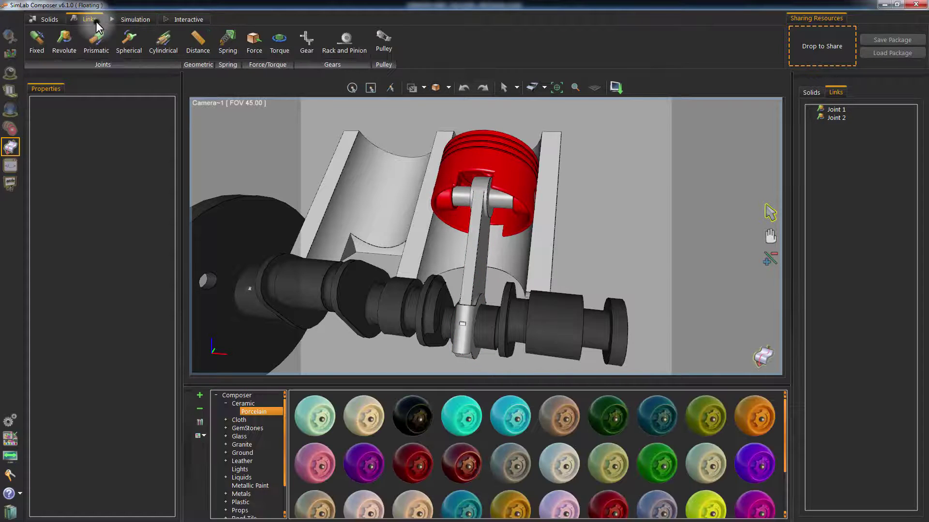
pyautogui.click(69, 43)
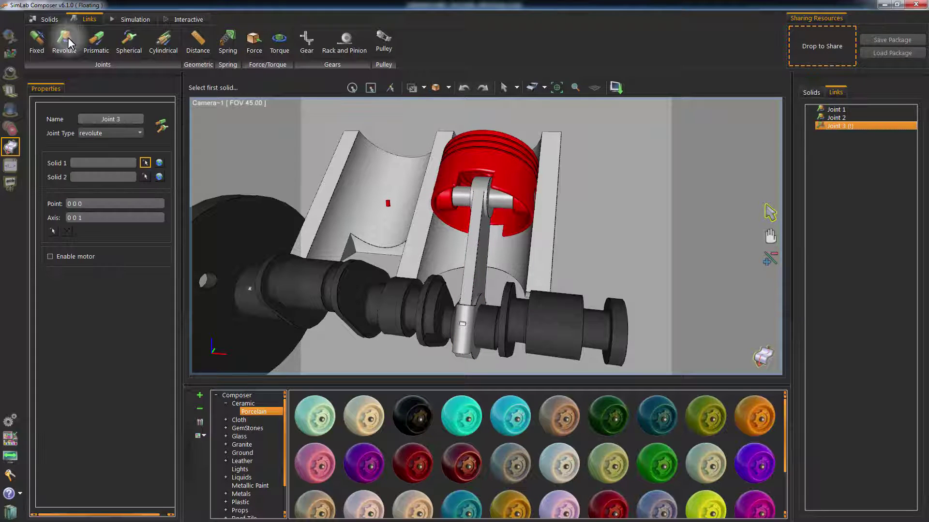
pyautogui.click(475, 213)
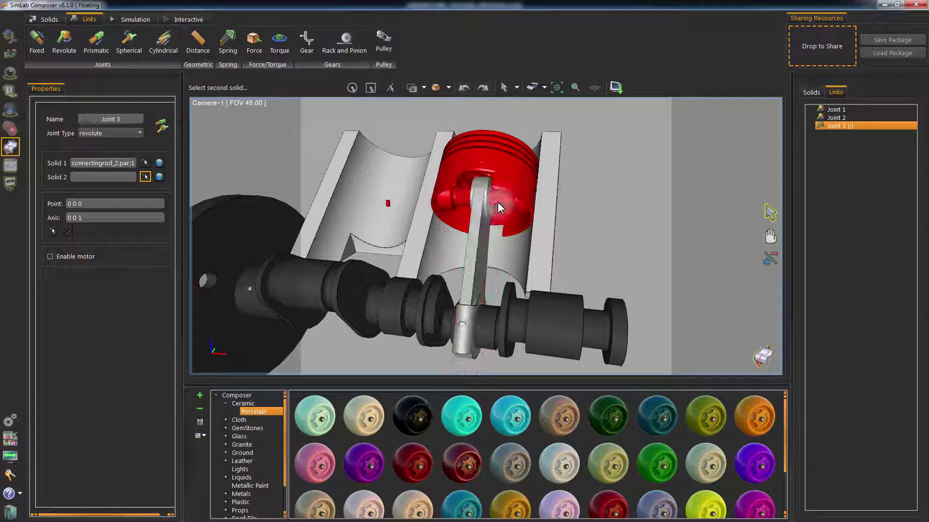
pyautogui.click(498, 207)
pyautogui.scroll(2, 614, 223)
pyautogui.scroll(2, 600, 257)
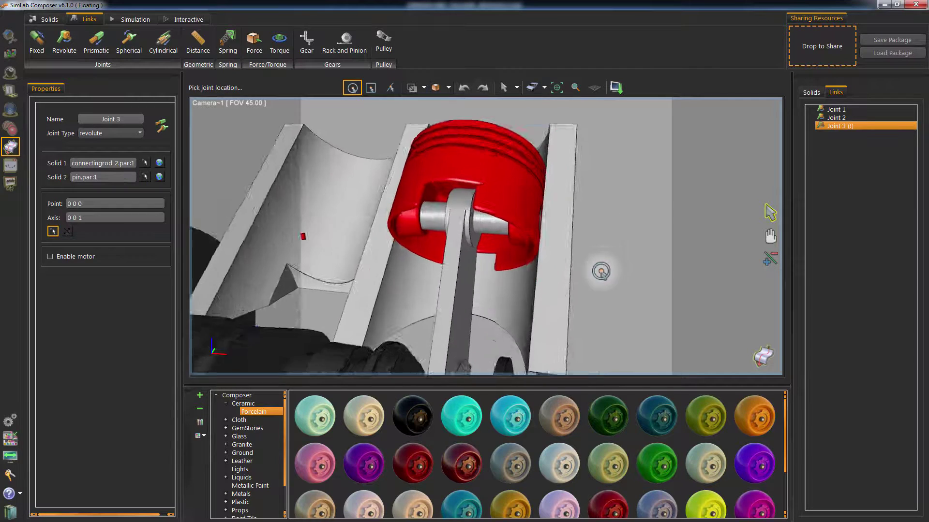
pyautogui.scroll(5, 483, 227)
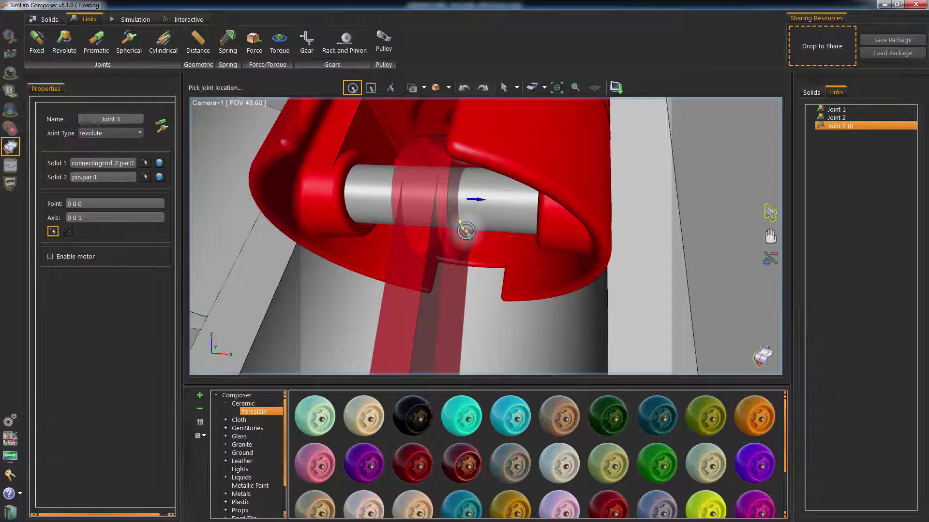
pyautogui.click(465, 231)
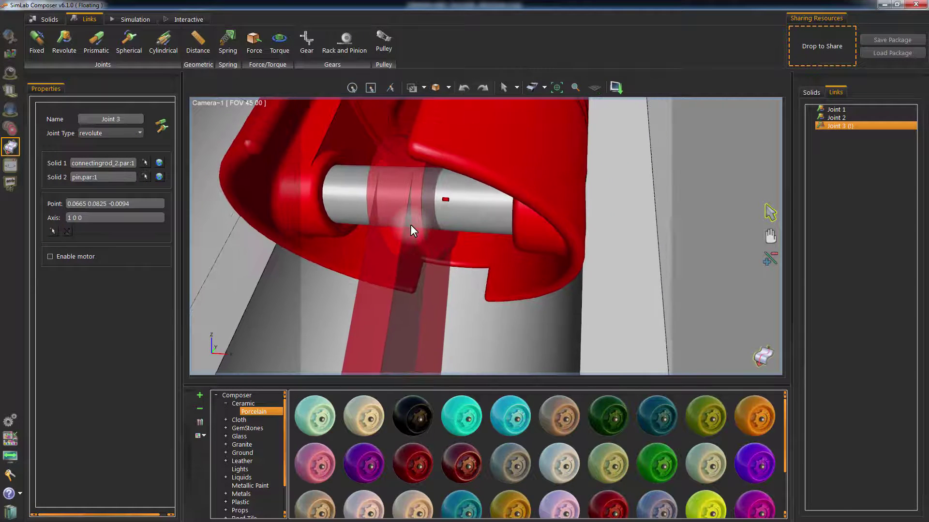
# - Zoom back out to view the whole engine model
pyautogui.scroll(-3, 385, 232)
pyautogui.scroll(-2, 381, 175)
pyautogui.scroll(-2, 393, 243)
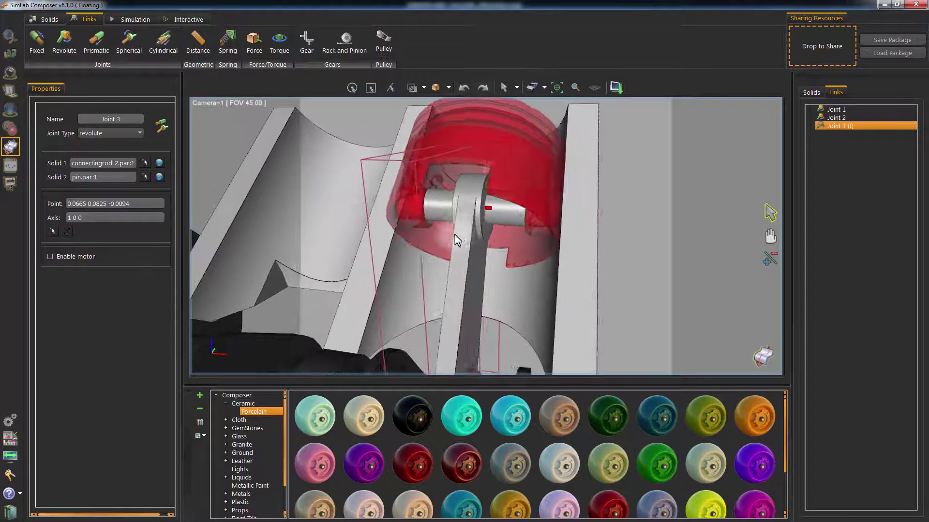
pyautogui.scroll(-3, 454, 233)
pyautogui.scroll(-2, 632, 196)
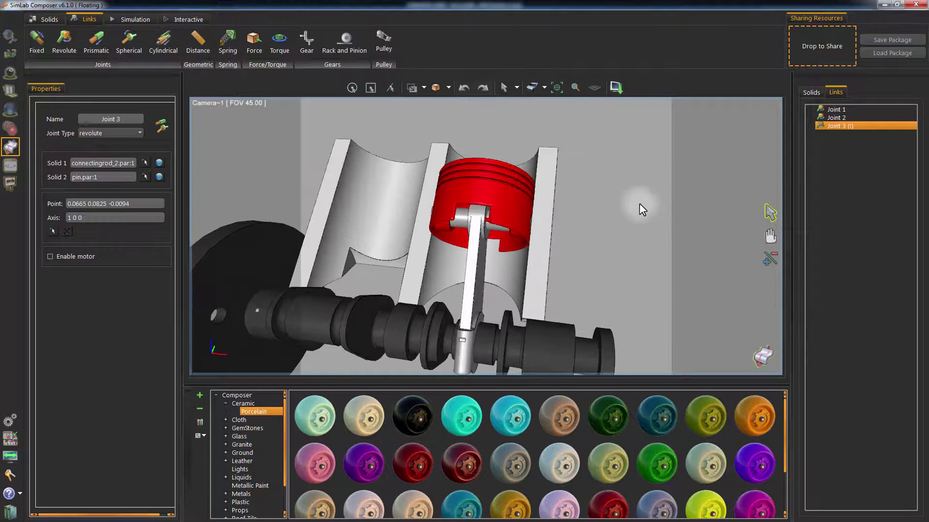
pyautogui.scroll(-1, 641, 195)
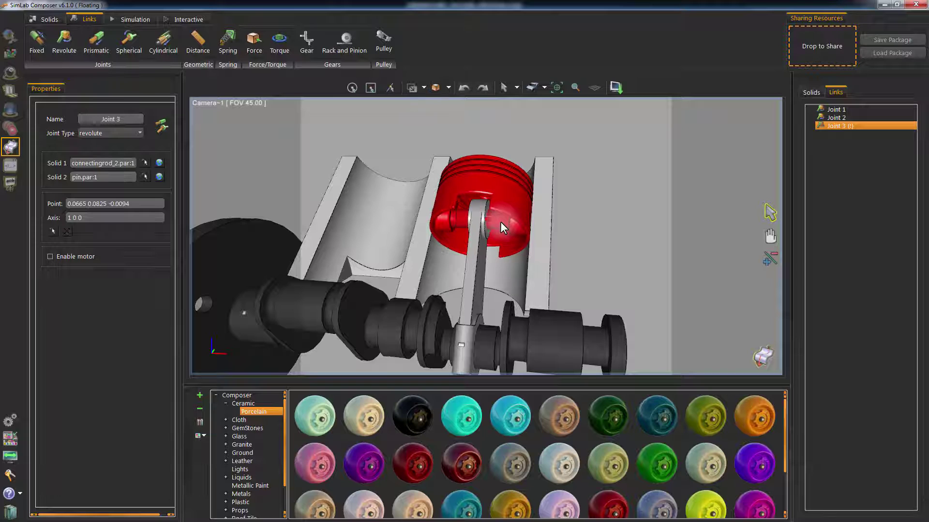
# - Create fixed Joint 4 with the pin as Solid 1 and the piston as Solid 2
pyautogui.click(35, 44)
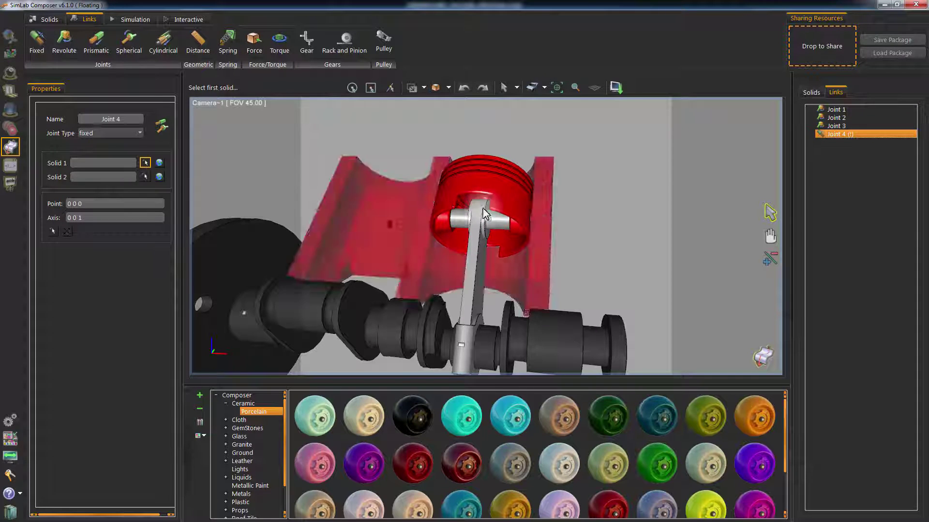
pyautogui.click(497, 223)
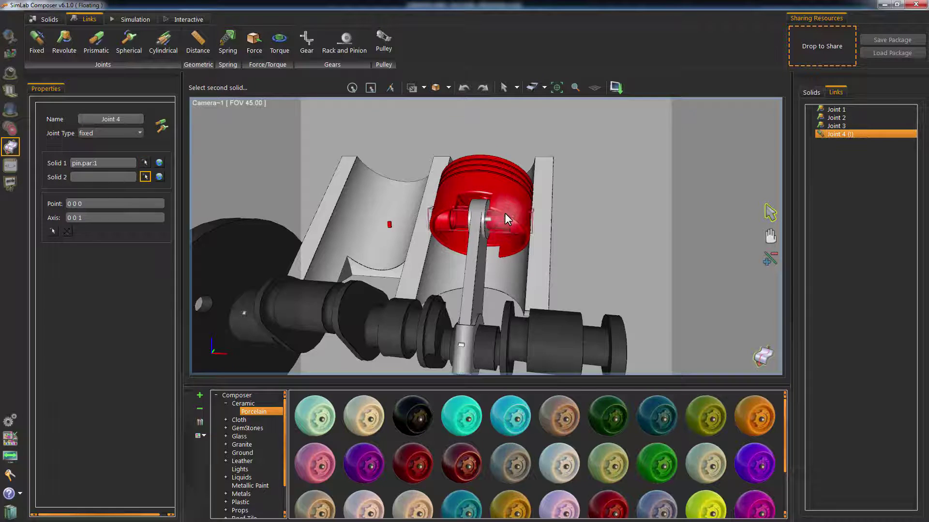
pyautogui.click(508, 210)
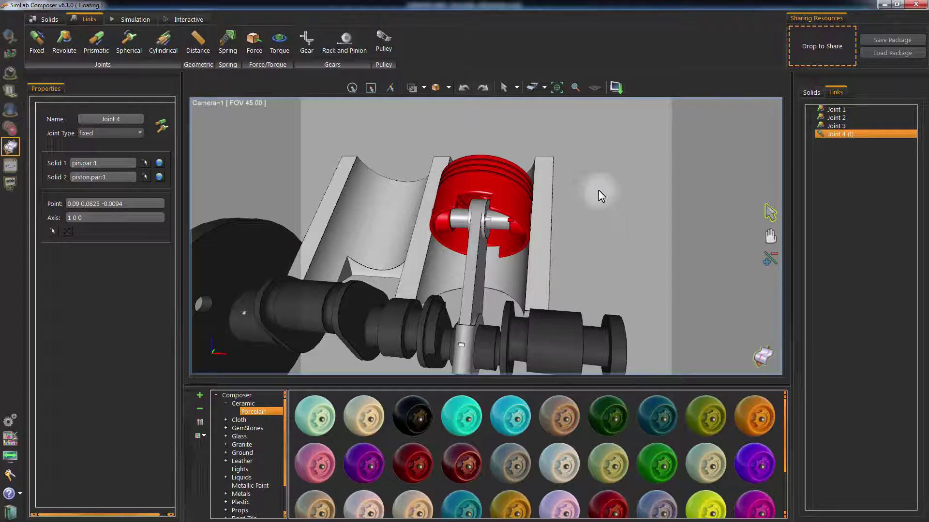
pyautogui.moveTo(598, 191)
pyautogui.mouseDown()
pyautogui.moveTo(543, 248)
pyautogui.moveTo(388, 300)
pyautogui.moveTo(338, 289)
pyautogui.moveTo(531, 257)
pyautogui.moveTo(483, 255)
pyautogui.moveTo(559, 289)
pyautogui.moveTo(608, 263)
pyautogui.moveTo(607, 244)
pyautogui.mouseUp()
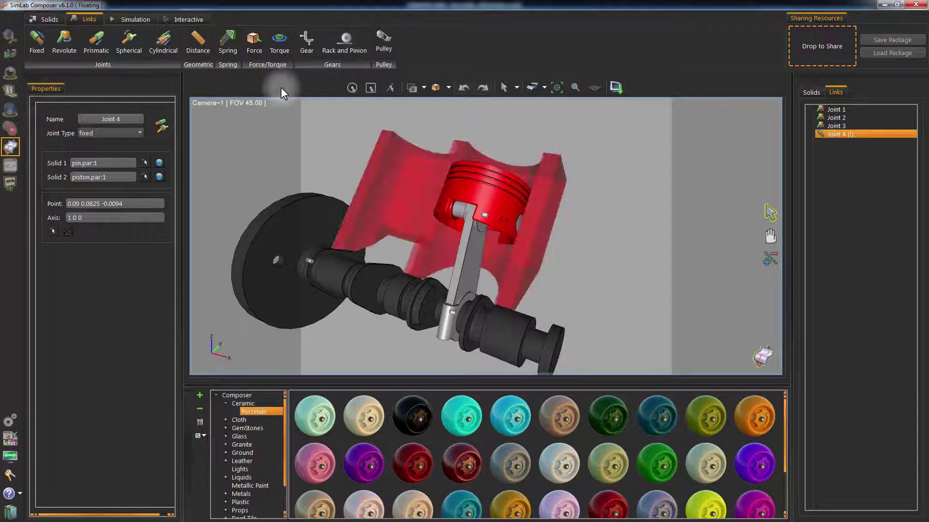
# - Preview the four-joint piston-crank motion with start, pause, resume and stop
pyautogui.click(131, 19)
pyautogui.click(41, 46)
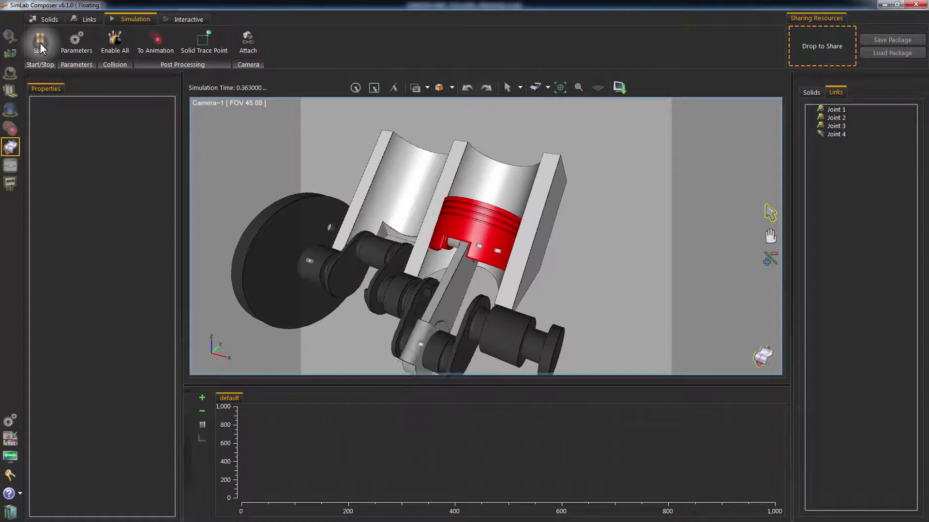
pyautogui.click(40, 44)
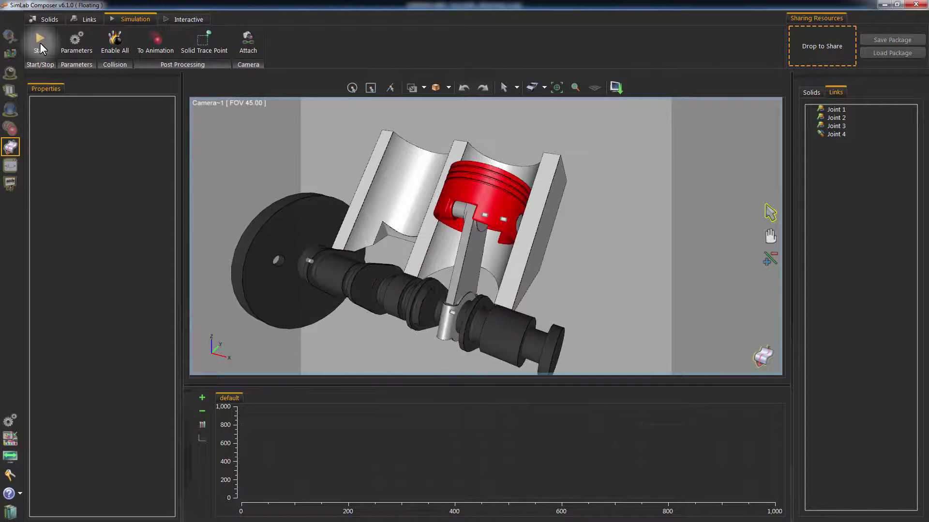
pyautogui.click(40, 48)
pyautogui.click(40, 47)
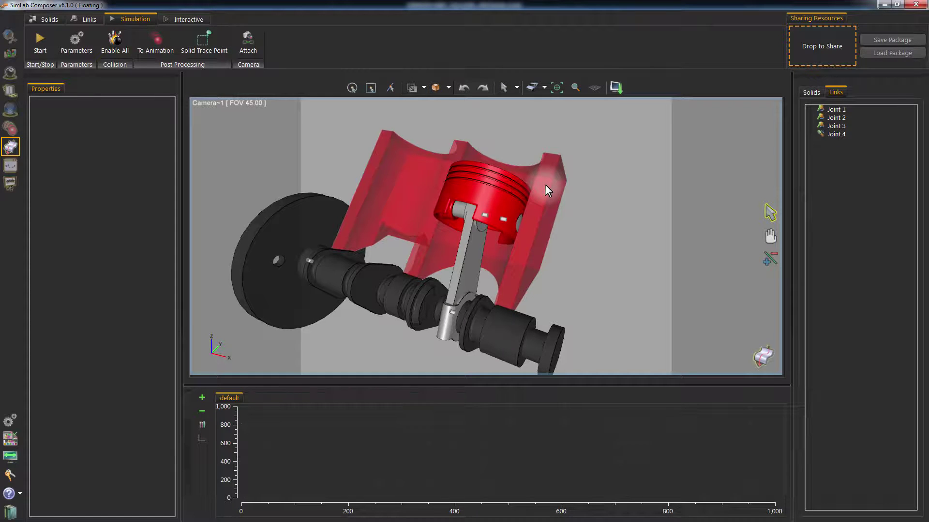
pyautogui.moveTo(544, 184)
pyautogui.mouseDown()
pyautogui.moveTo(622, 193)
pyautogui.moveTo(584, 216)
pyautogui.moveTo(607, 218)
pyautogui.moveTo(614, 211)
pyautogui.moveTo(585, 211)
pyautogui.mouseUp()
pyautogui.click(83, 19)
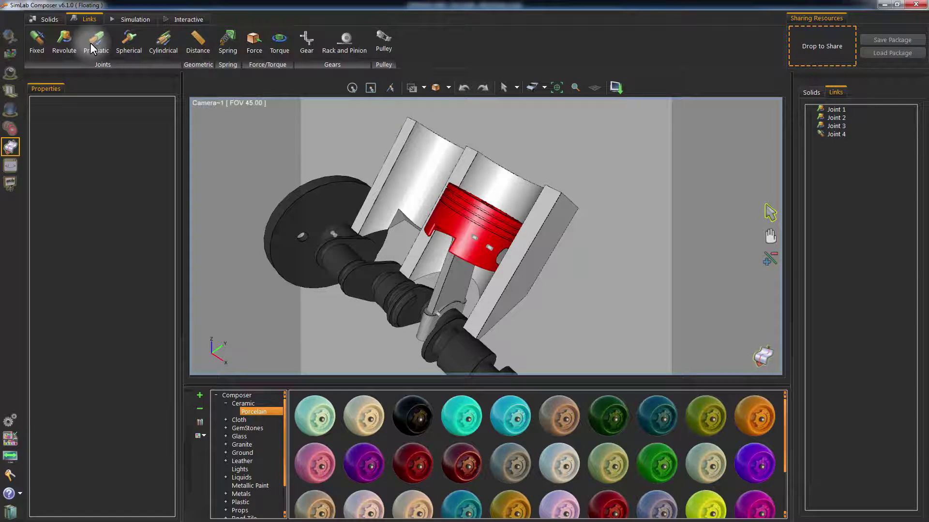
# - Create prismatic Joint 5 linking the piston to the crankcase, located on the piston
pyautogui.click(90, 43)
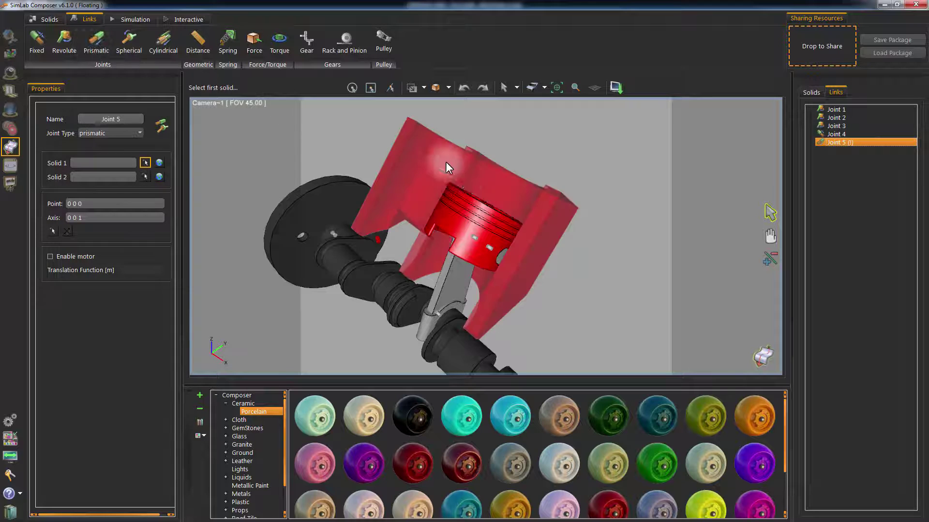
pyautogui.click(484, 210)
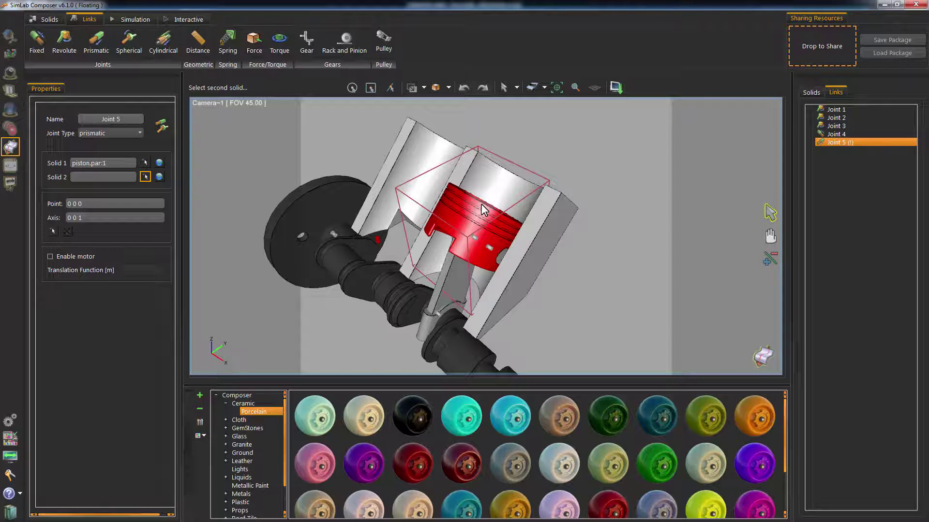
pyautogui.click(498, 184)
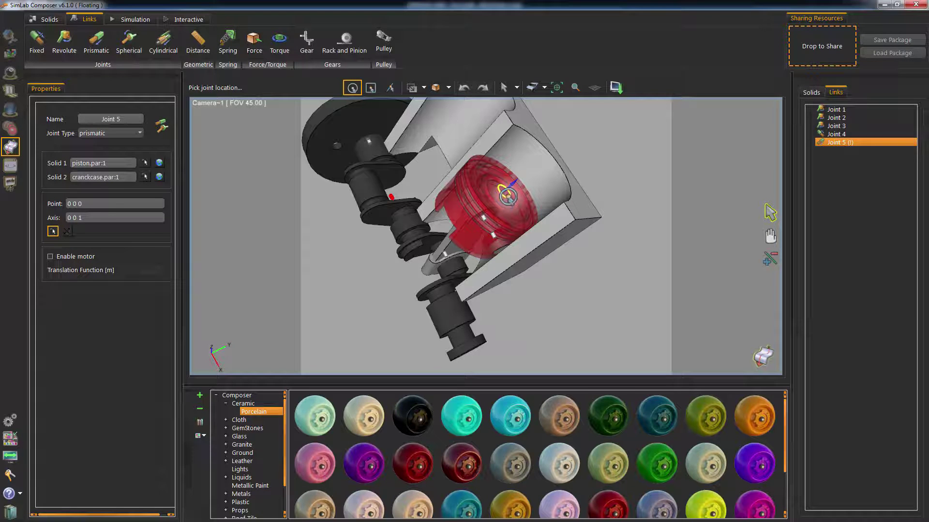
pyautogui.click(508, 196)
pyautogui.moveTo(586, 291)
pyautogui.mouseDown()
pyautogui.moveTo(641, 184)
pyautogui.moveTo(596, 236)
pyautogui.moveTo(604, 312)
pyautogui.moveTo(547, 266)
pyautogui.moveTo(633, 265)
pyautogui.moveTo(574, 271)
pyautogui.mouseUp()
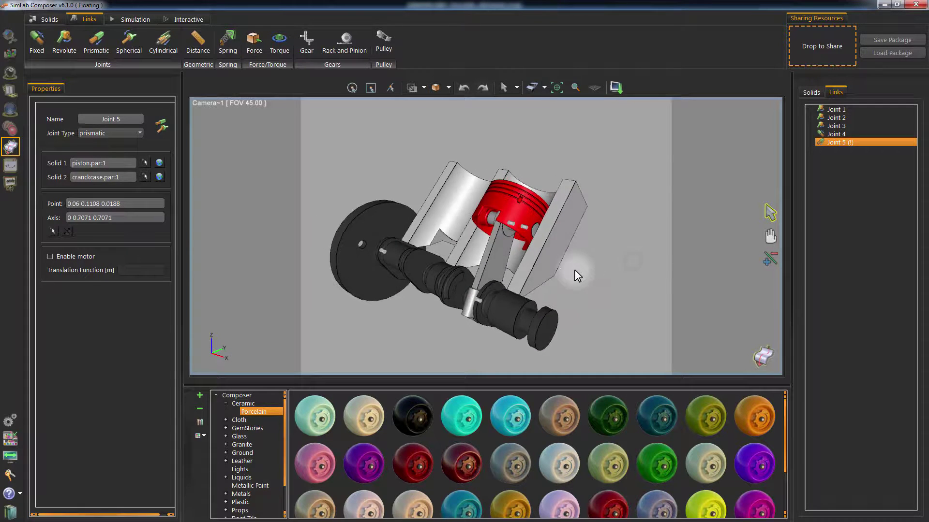
# - Run the five-joint simulation once and stop it, watching the piston slide
pyautogui.click(129, 22)
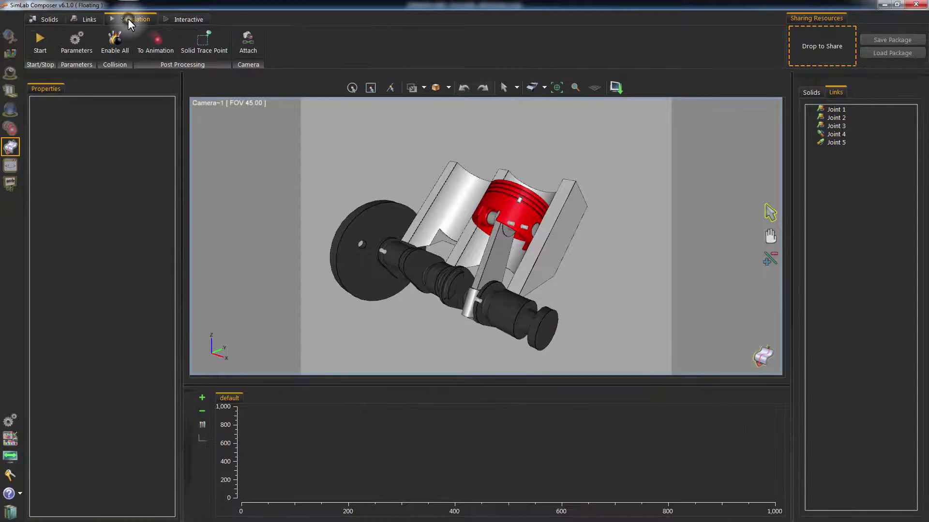
pyautogui.click(42, 43)
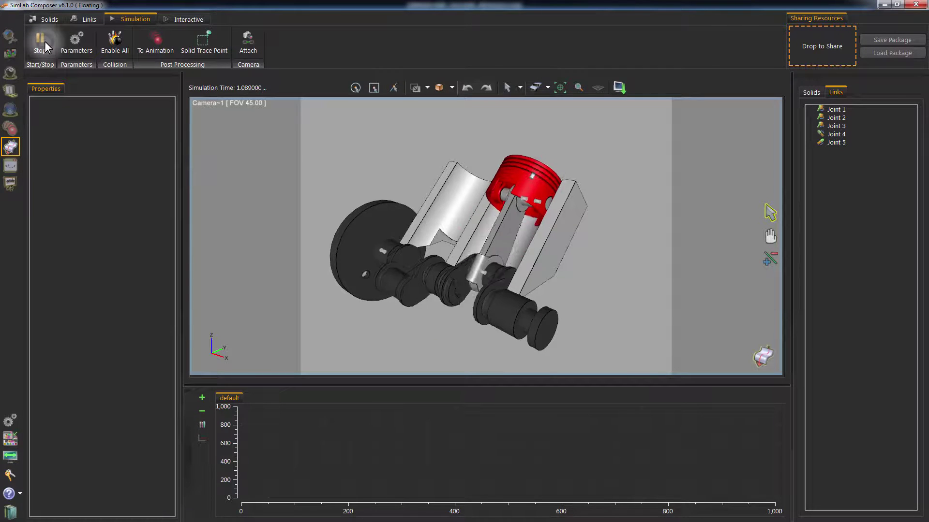
pyautogui.click(42, 43)
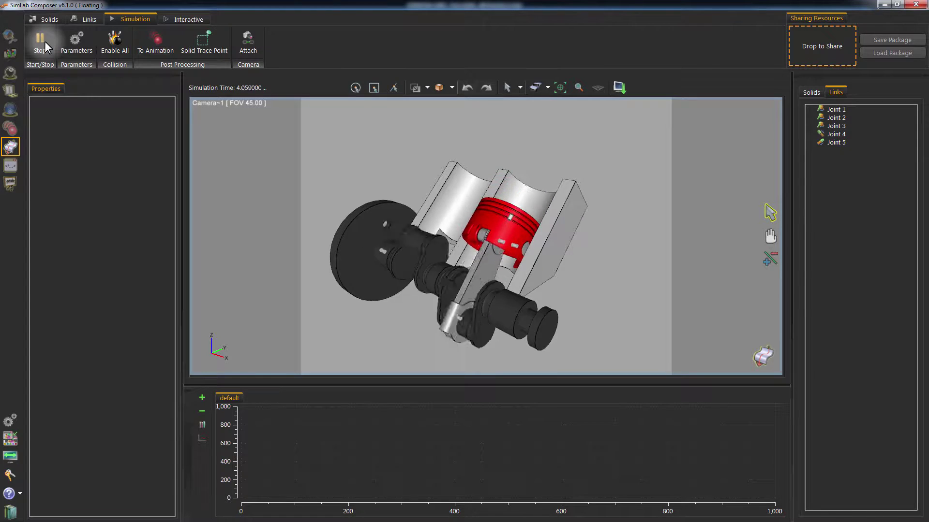
pyautogui.click(41, 43)
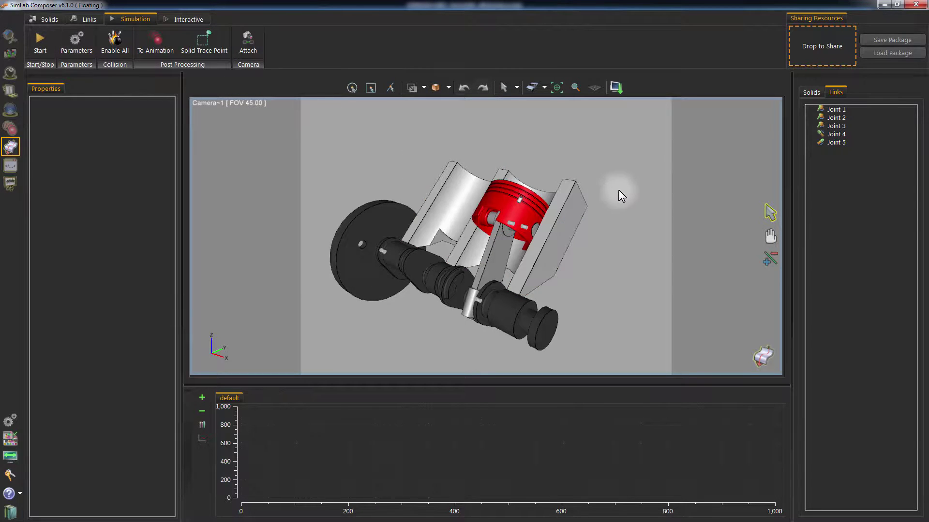
pyautogui.moveTo(618, 190)
pyautogui.mouseDown()
pyautogui.moveTo(576, 211)
pyautogui.moveTo(315, 242)
pyautogui.moveTo(675, 245)
pyautogui.moveTo(657, 256)
pyautogui.moveTo(654, 282)
pyautogui.mouseUp()
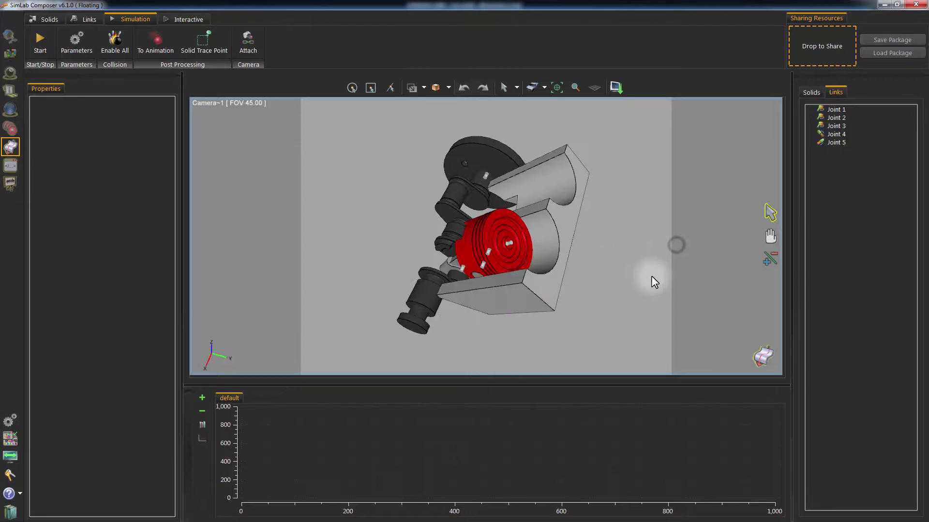
# - Run the simulation again with a pause and resume, then stop it
pyautogui.click(38, 43)
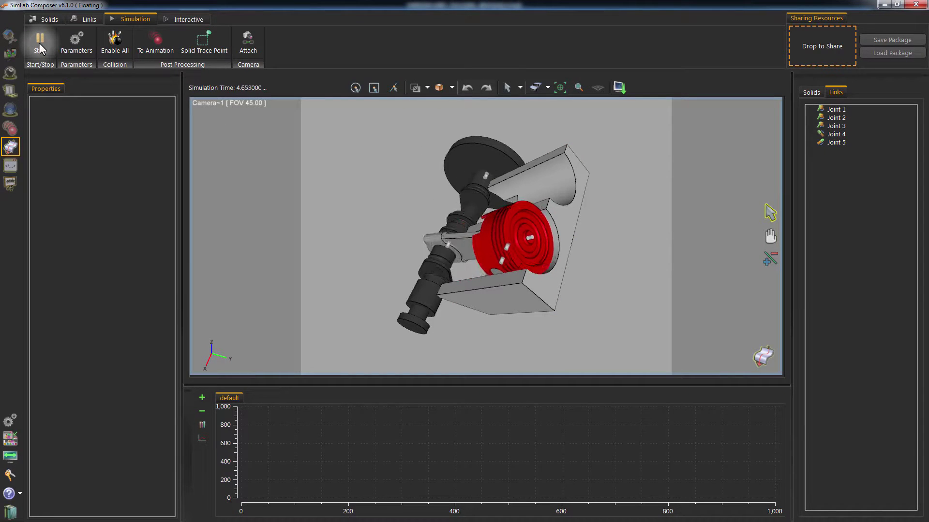
pyautogui.click(39, 42)
pyautogui.click(39, 42)
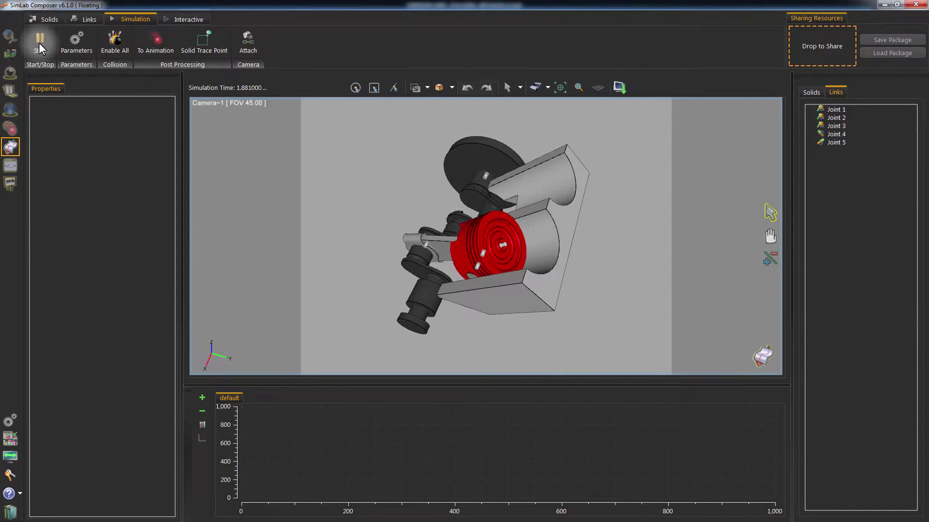
pyautogui.click(39, 43)
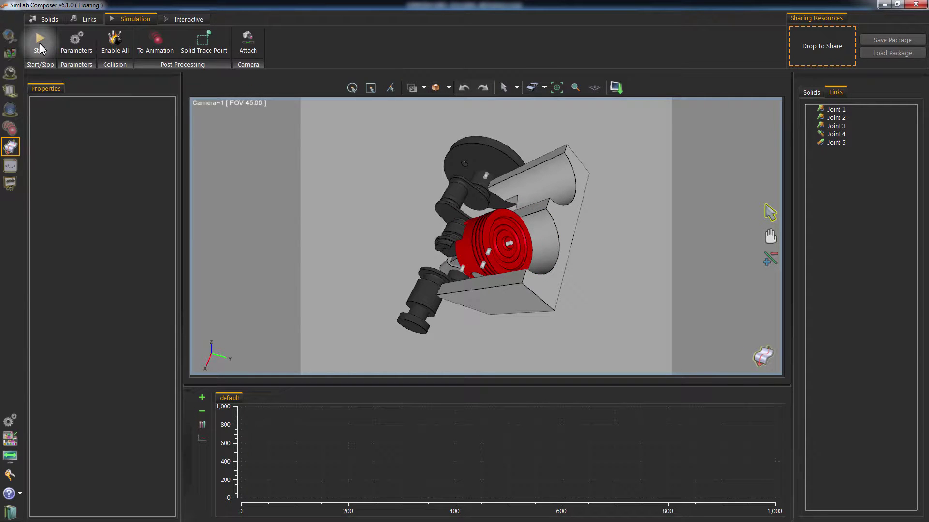
pyautogui.moveTo(337, 294)
pyautogui.mouseDown()
pyautogui.moveTo(451, 274)
pyautogui.moveTo(657, 187)
pyautogui.moveTo(582, 249)
pyautogui.moveTo(633, 186)
pyautogui.moveTo(664, 178)
pyautogui.mouseUp()
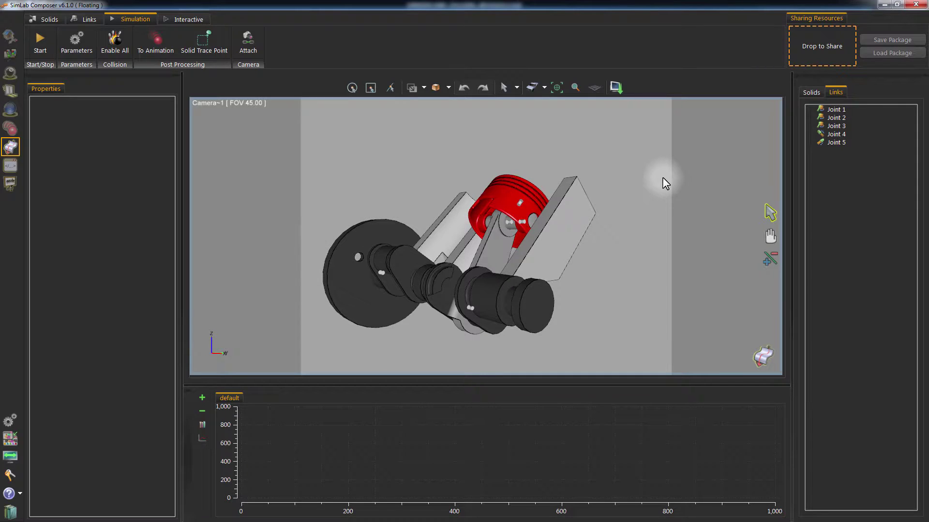